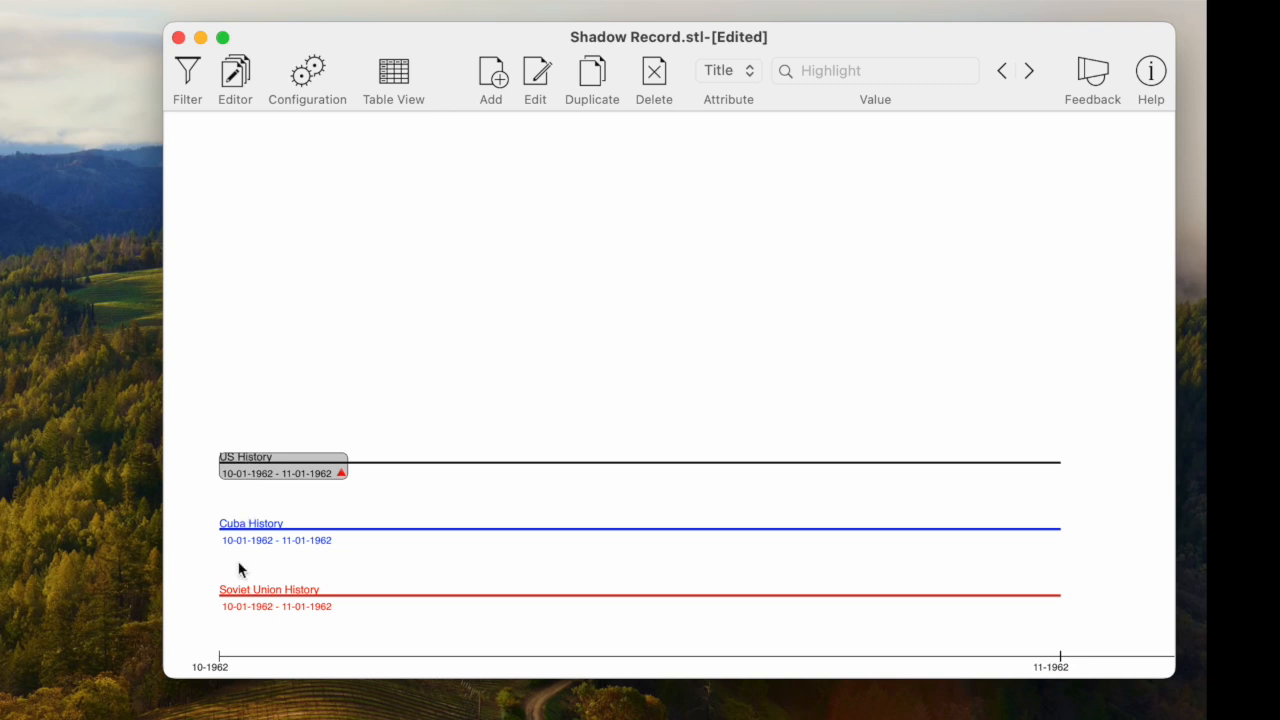
# - Expand the US History record and view the description of its Cuba Missile Crisis event
pyautogui.click(240, 599)
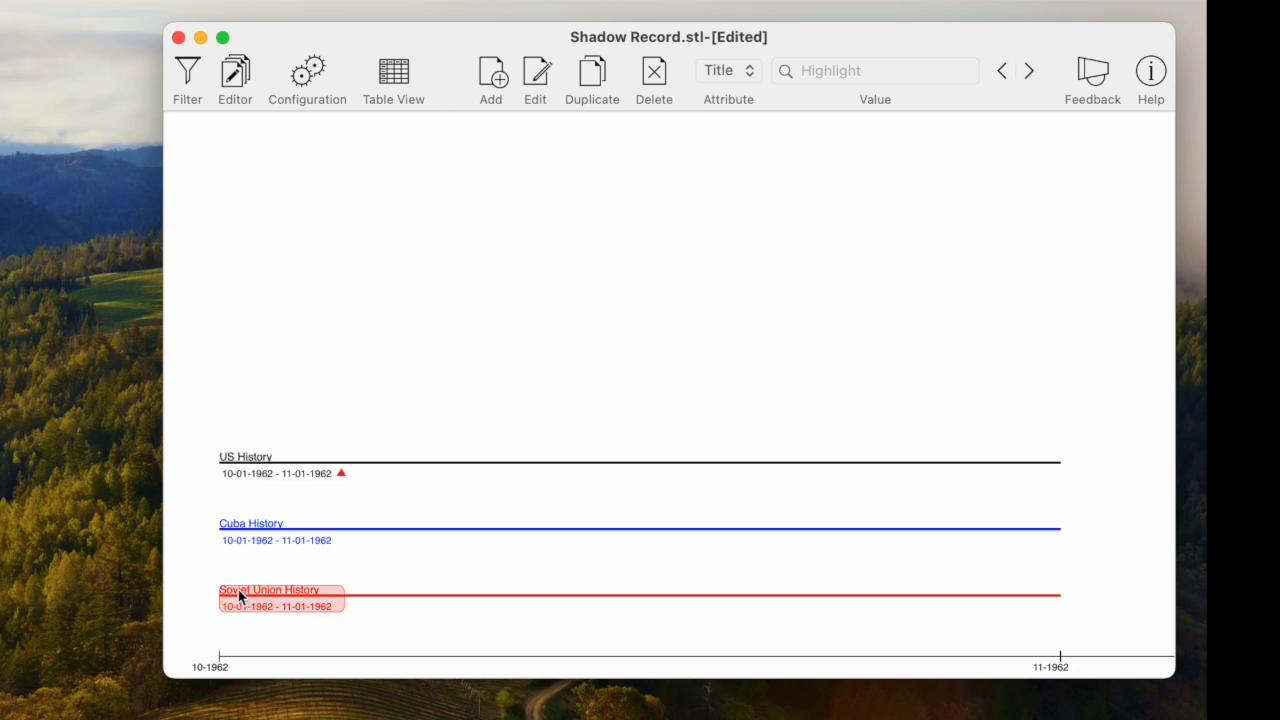
pyautogui.click(239, 530)
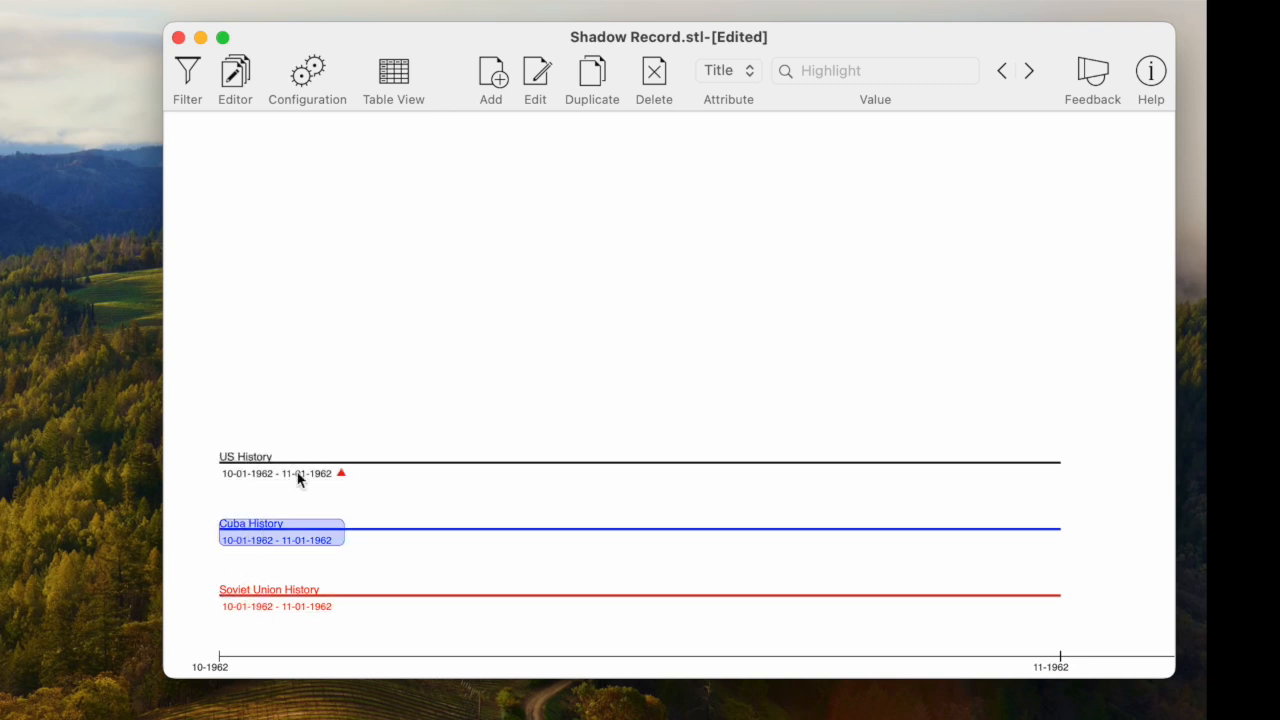
pyautogui.click(417, 406)
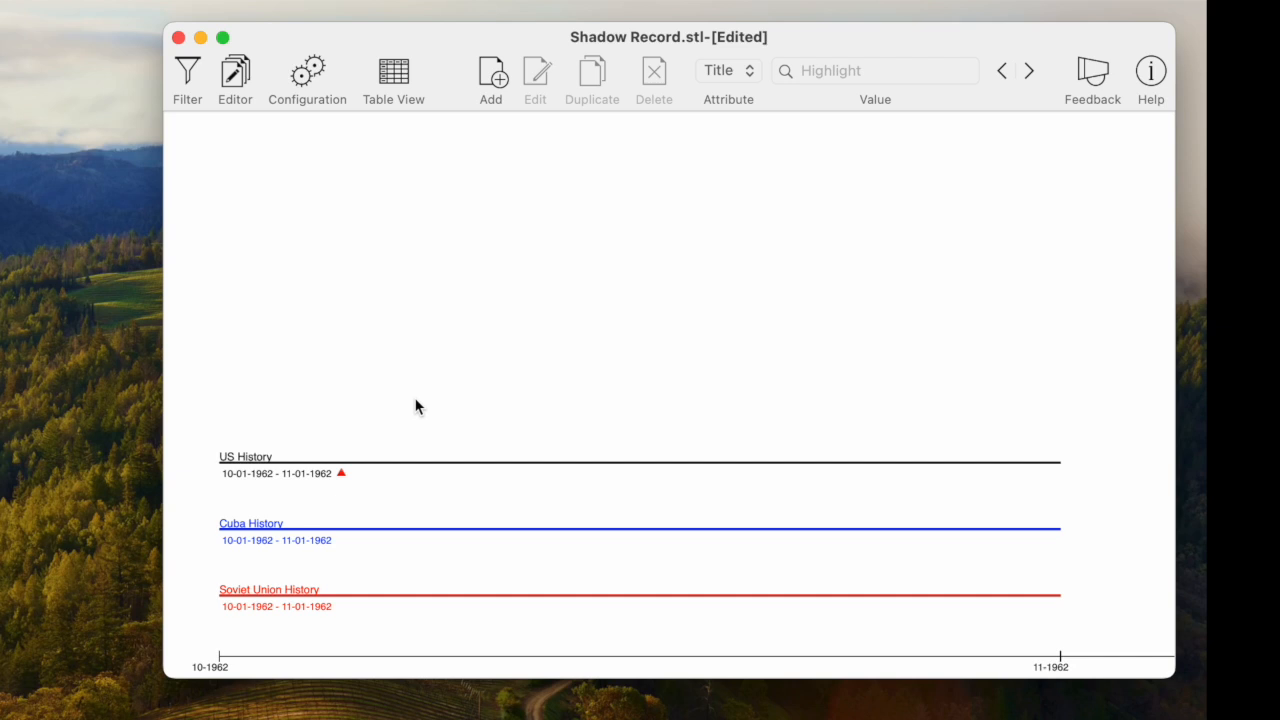
pyautogui.click(341, 474)
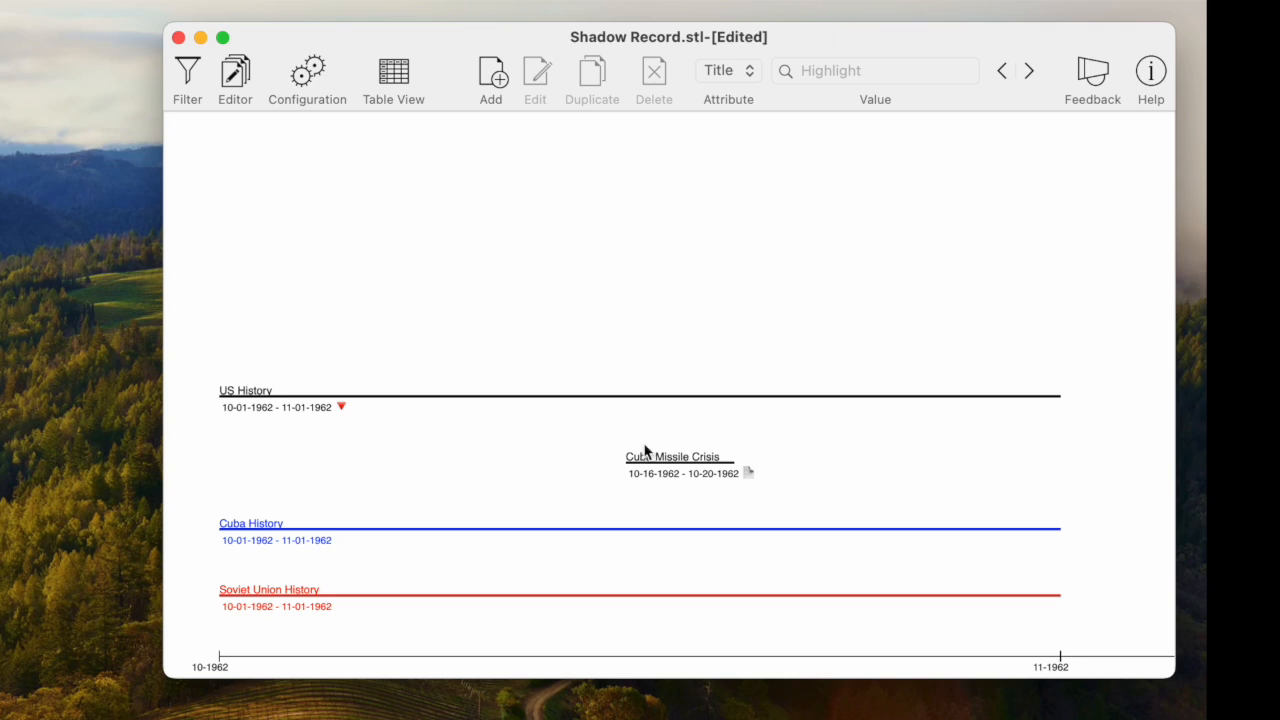
pyautogui.moveTo(751, 473)
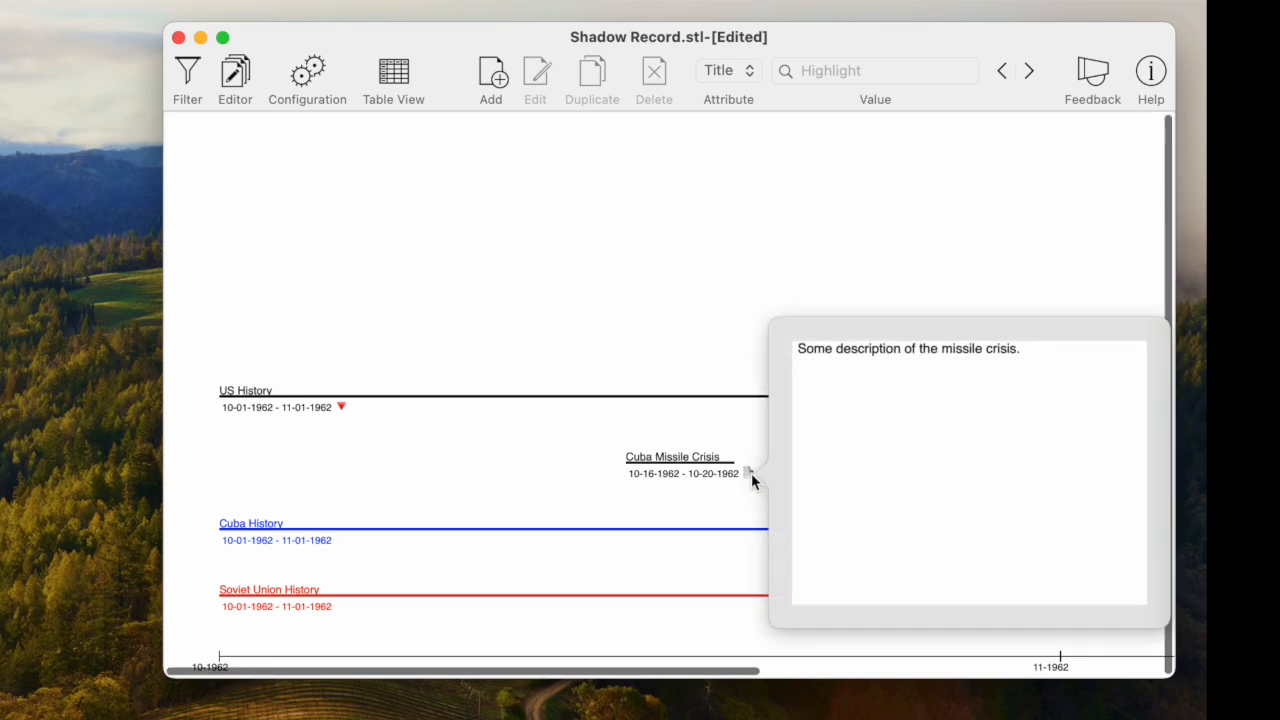
pyautogui.click(682, 428)
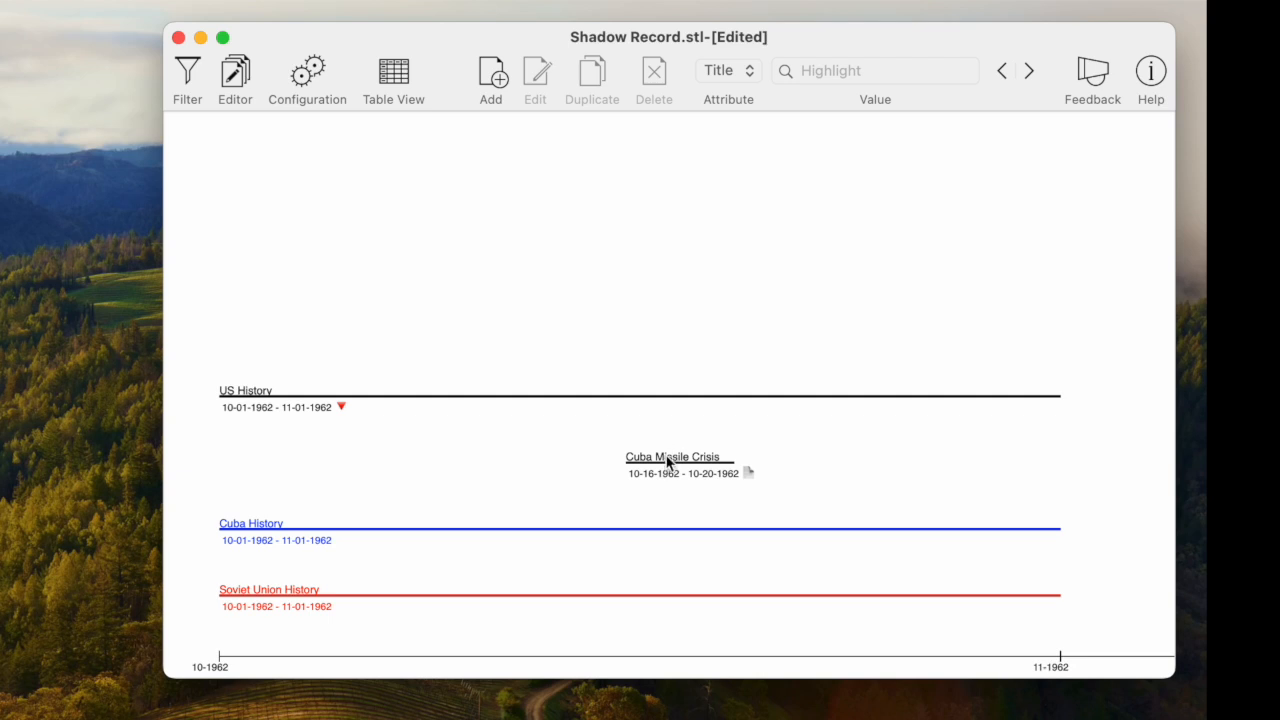
# - Examine the basic and hierarchy settings offered when shadowing the Cuba Missile Crisis event, leaving the form without saving
pyautogui.rightClick(665, 455)
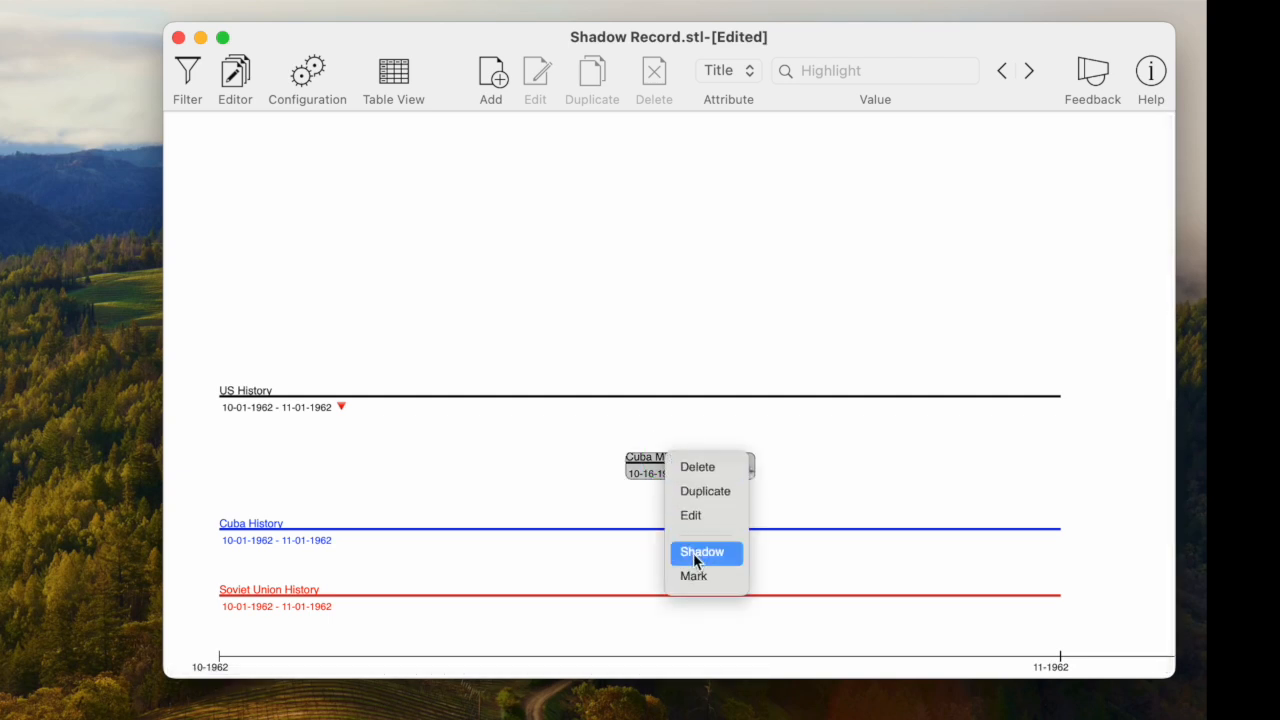
pyautogui.click(672, 344)
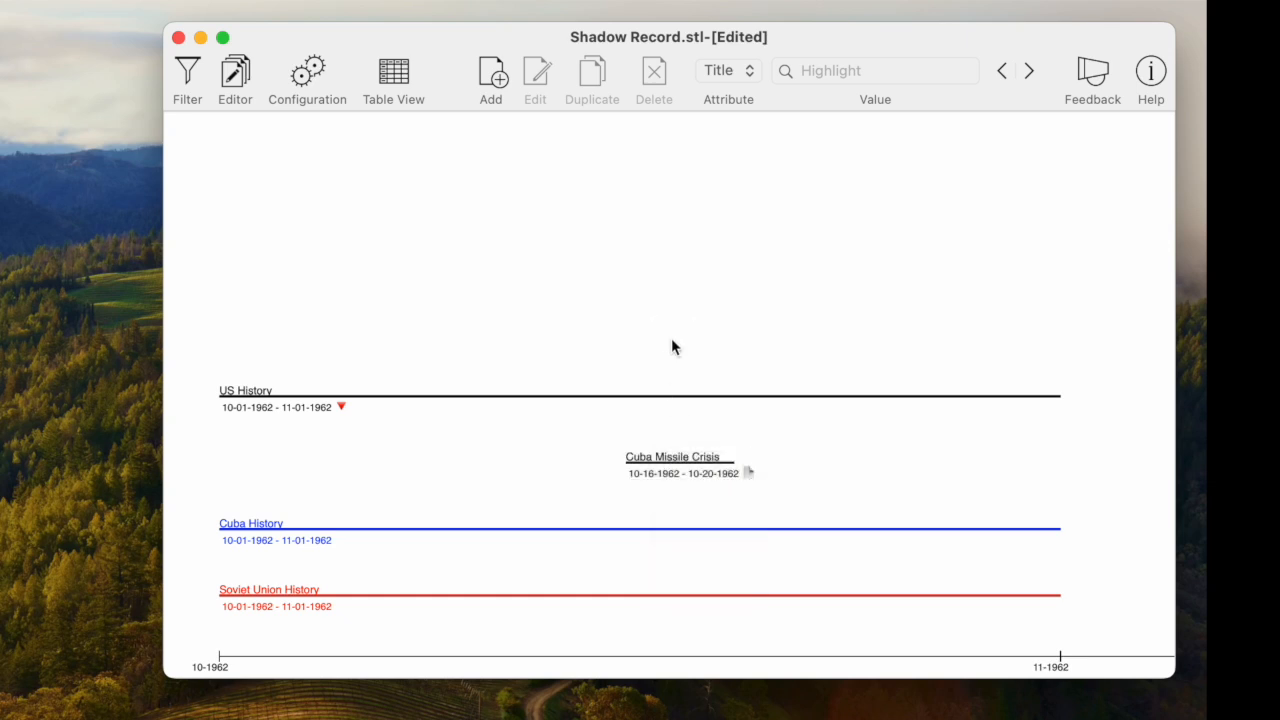
pyautogui.click(658, 468)
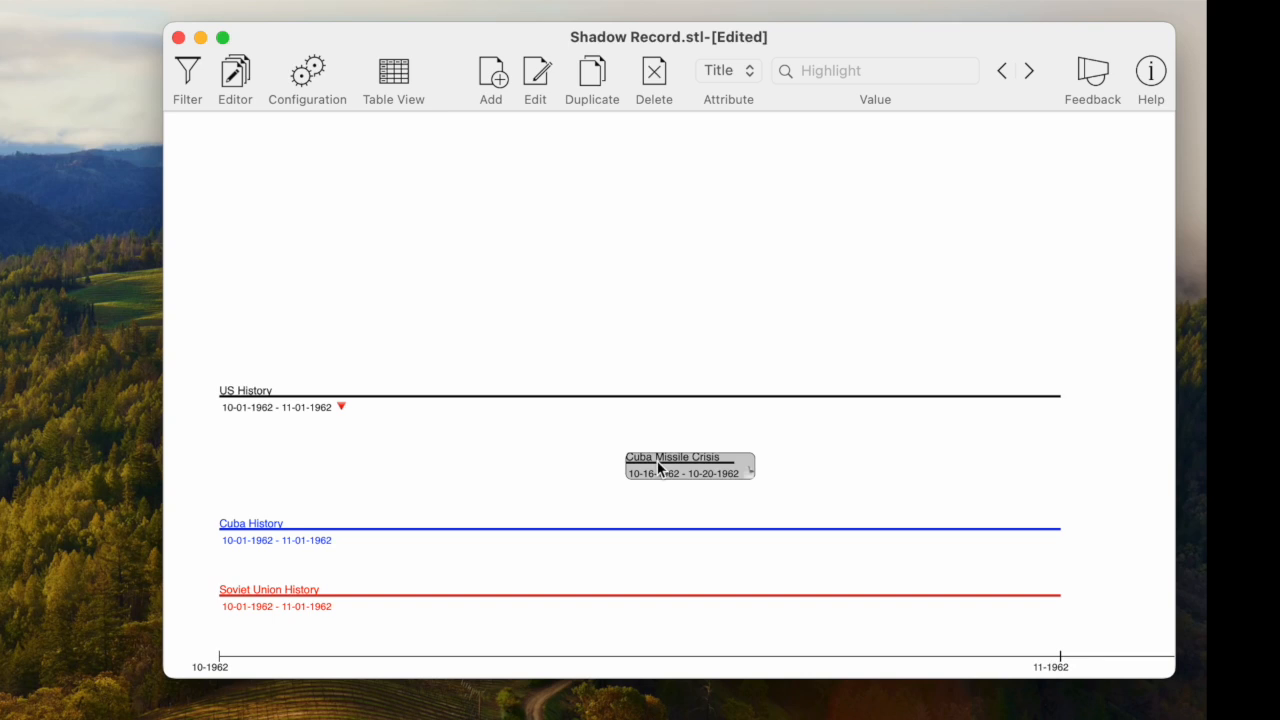
pyautogui.rightClick(661, 458)
pyautogui.click(681, 551)
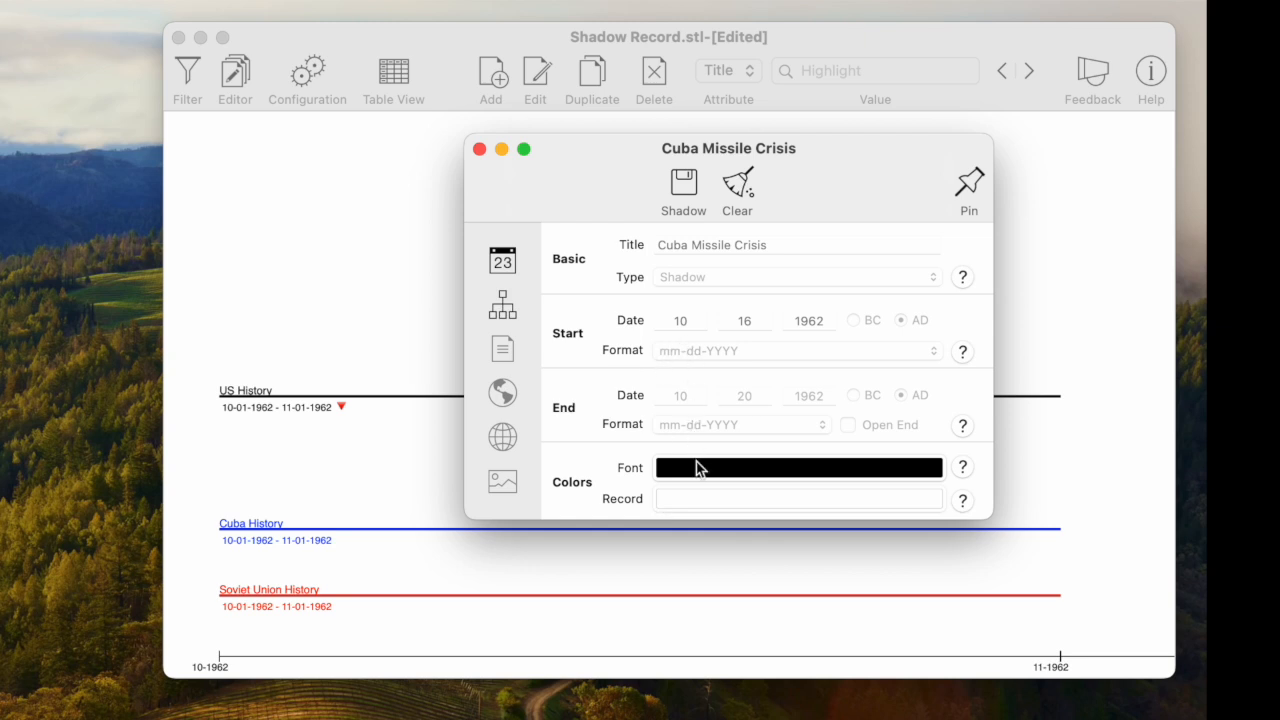
pyautogui.click(502, 305)
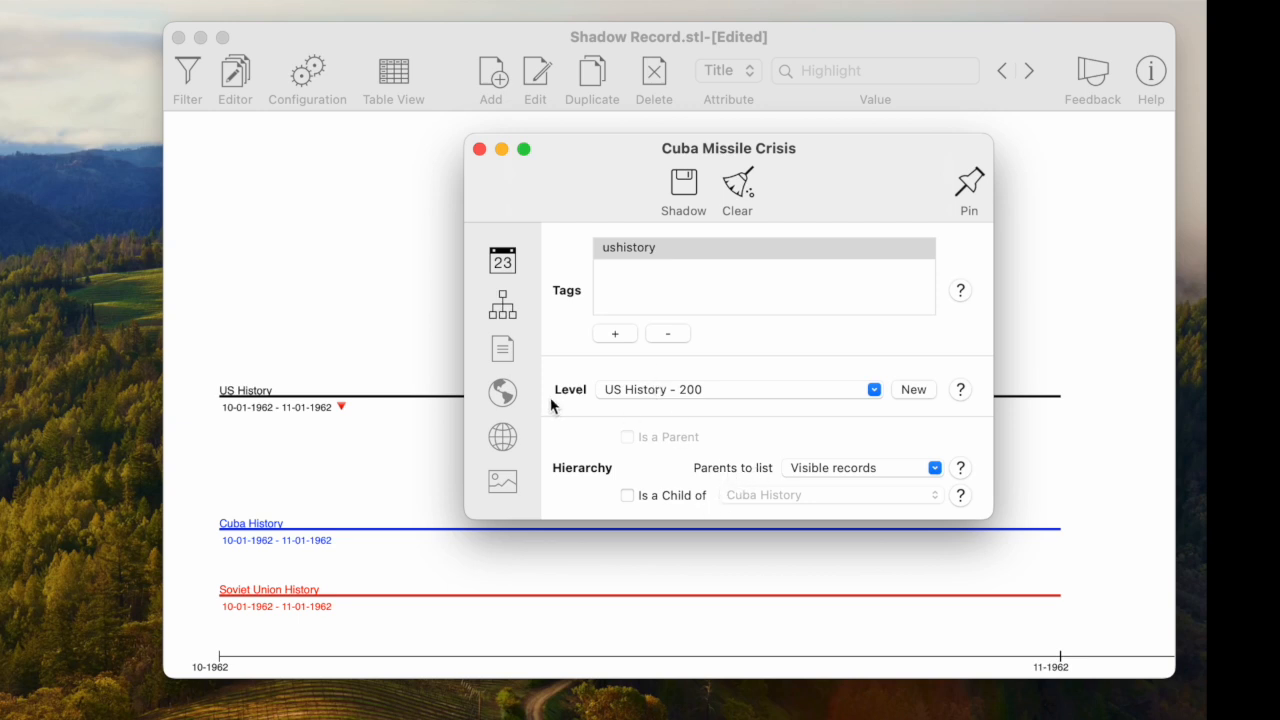
pyautogui.click(500, 265)
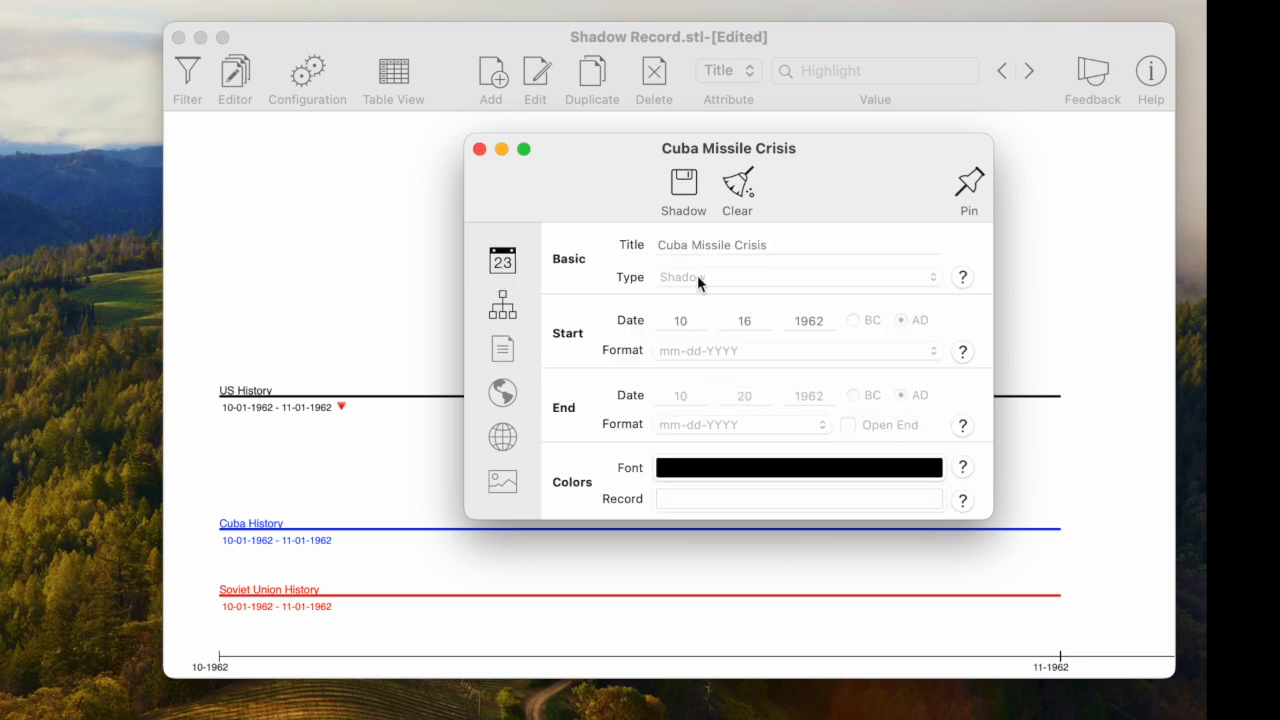
pyautogui.click(479, 149)
# - Start a shadow of the Cuba Missile Crisis event and set its font color to Maraschino red
pyautogui.rightClick(673, 465)
pyautogui.click(698, 558)
pyautogui.click(714, 468)
pyautogui.click(721, 617)
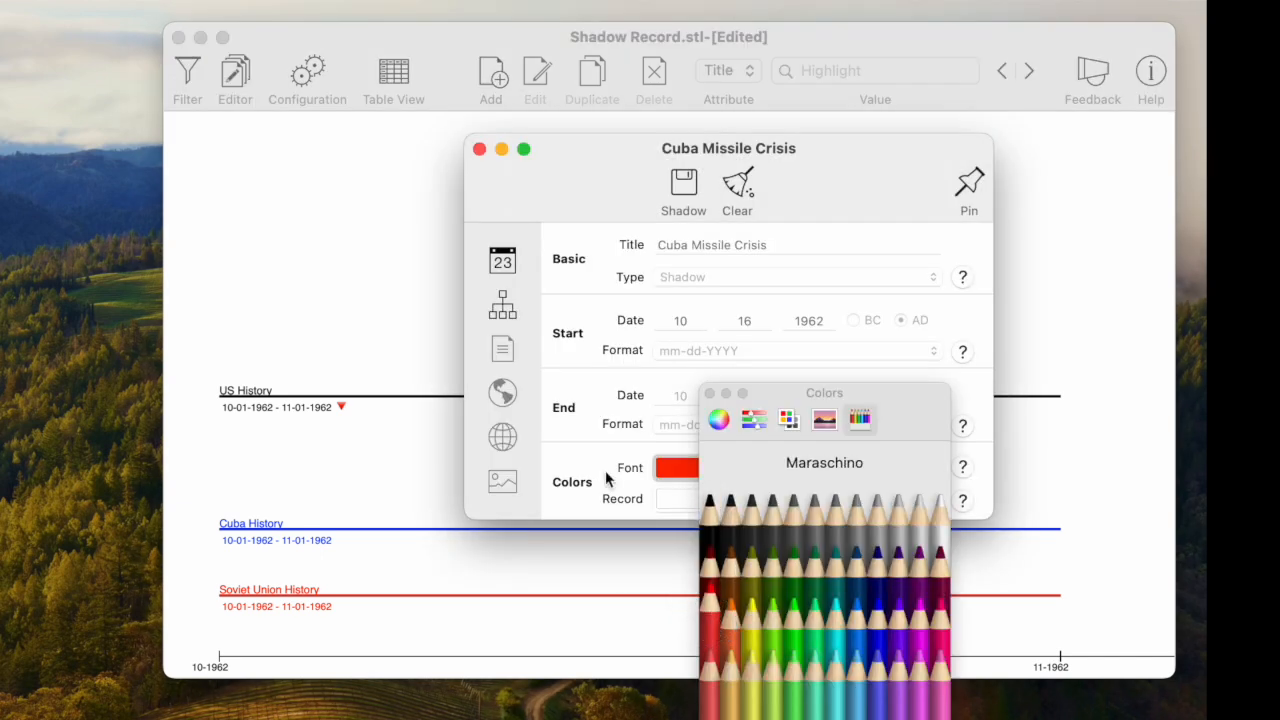
pyautogui.click(709, 393)
# - Replace the shadow's ushistory tag with the soviethistory tag
pyautogui.click(494, 320)
pyautogui.click(667, 333)
pyautogui.click(615, 333)
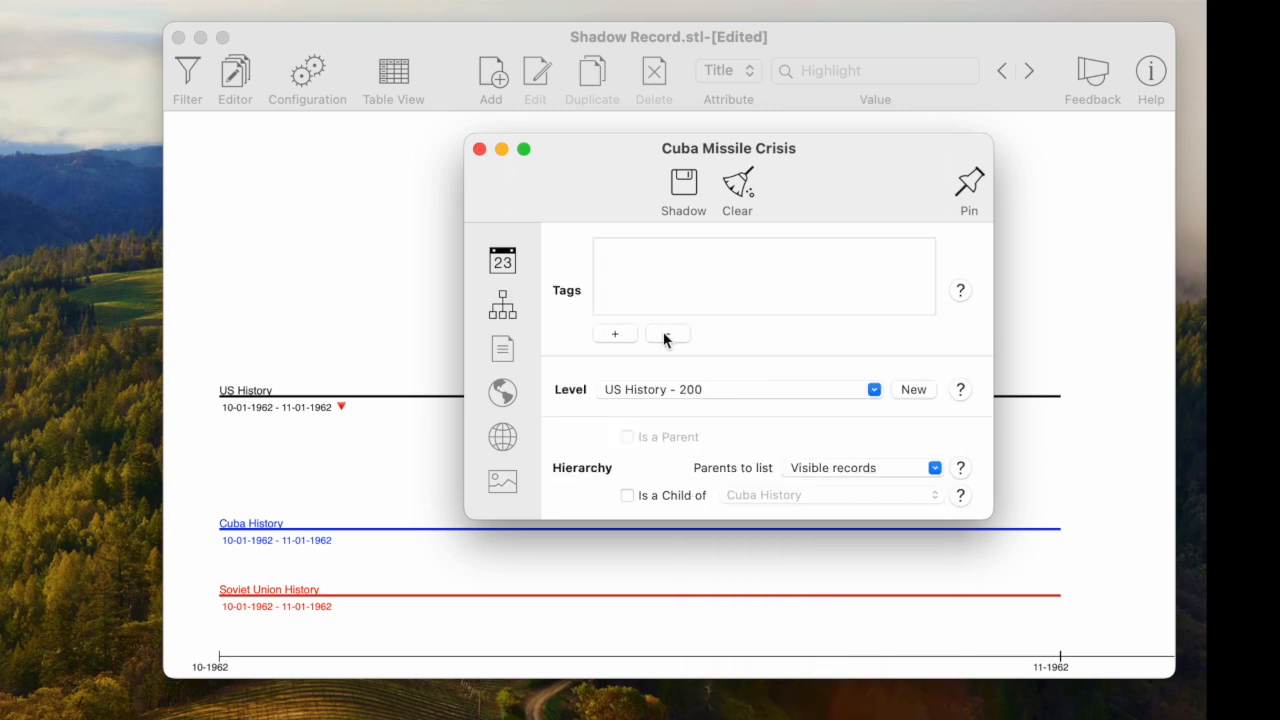
pyautogui.moveTo(97, 282); pyautogui.dragTo(471, 77)
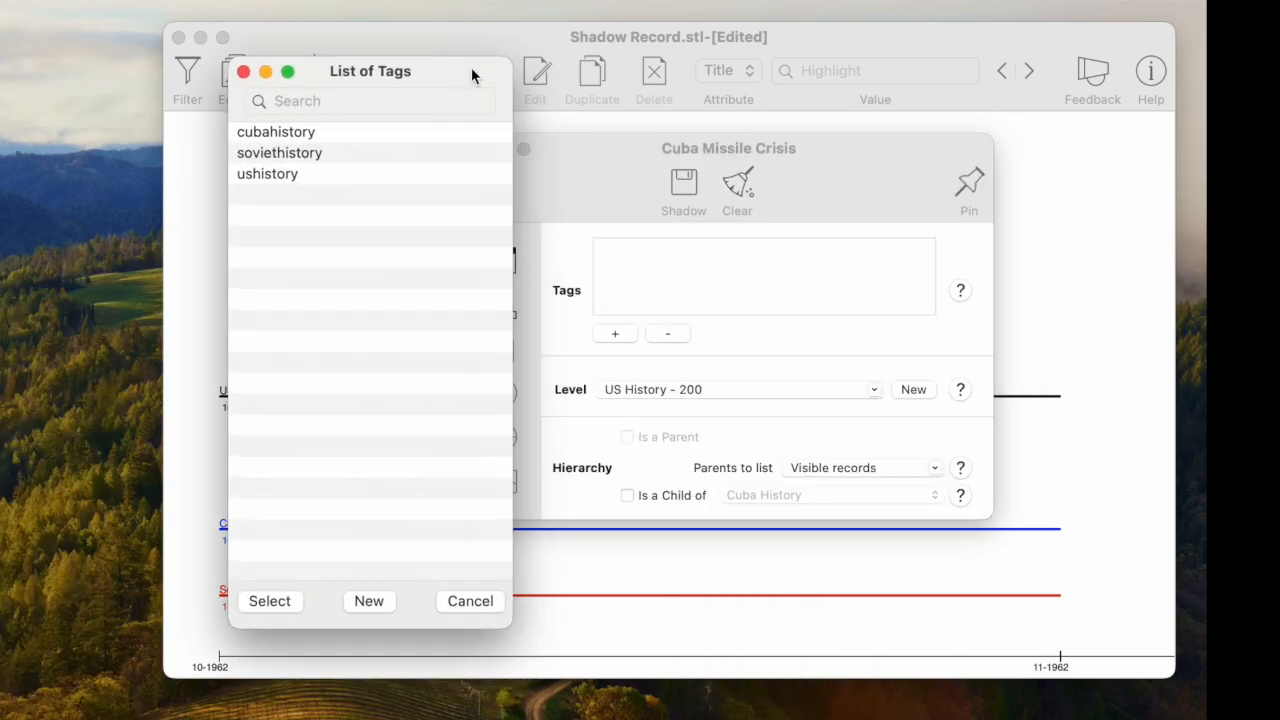
pyautogui.click(303, 155)
pyautogui.click(269, 600)
# - Set the shadow's level to Soviet History - 100, make it a child of Soviet Union History, and save it
pyautogui.click(876, 391)
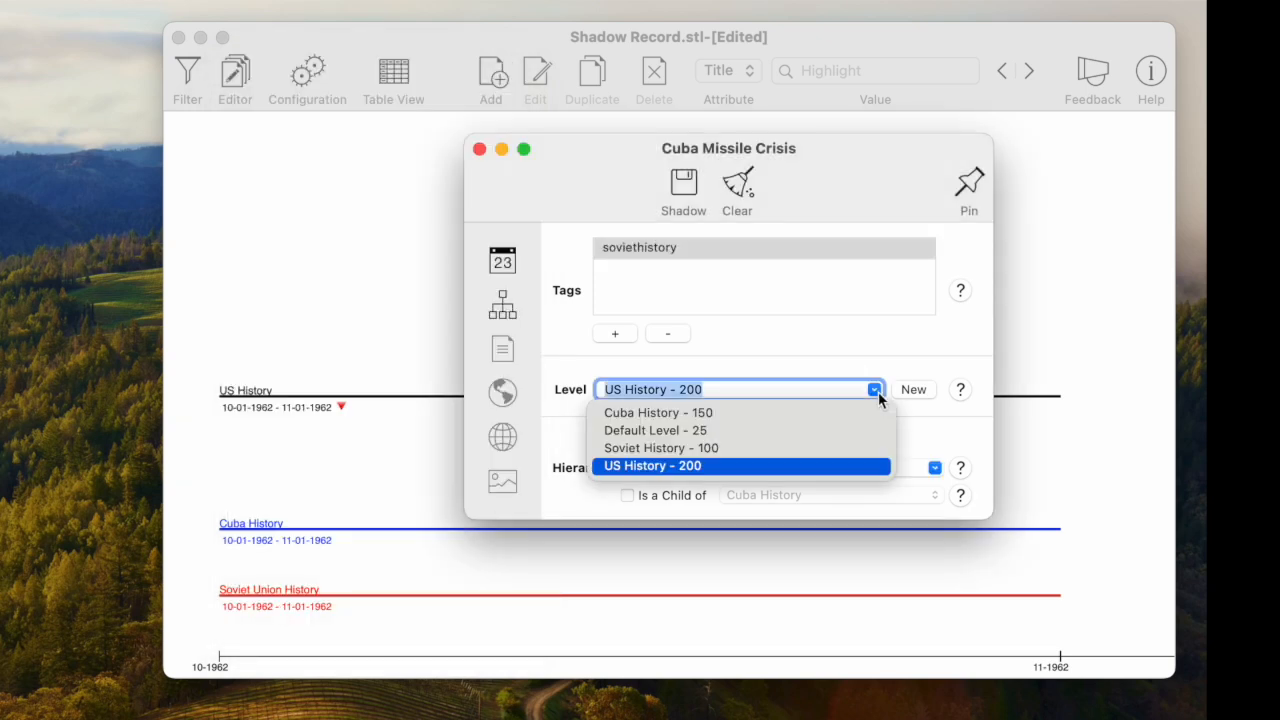
pyautogui.click(763, 448)
pyautogui.click(627, 495)
pyautogui.click(921, 508)
pyautogui.click(900, 518)
pyautogui.click(685, 195)
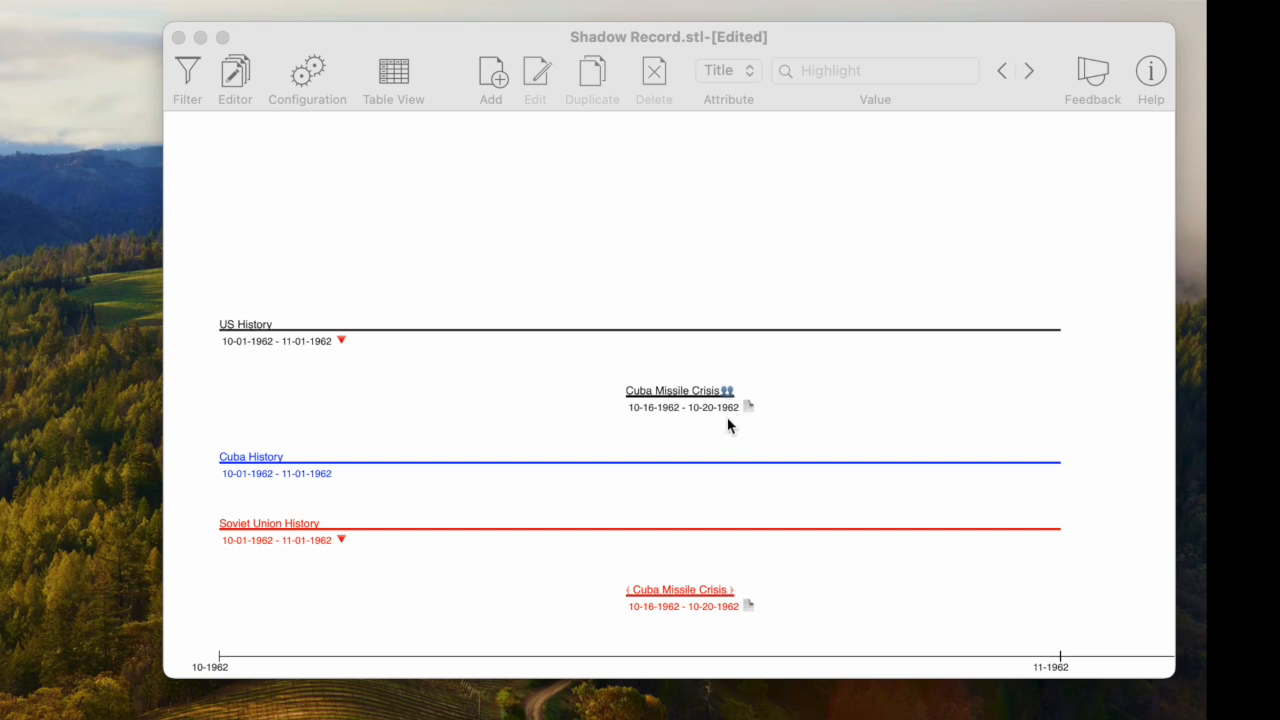
# - Inspect the red Cuba Missile Crisis shadow under Soviet Union History
pyautogui.click(676, 591)
pyautogui.click(657, 594)
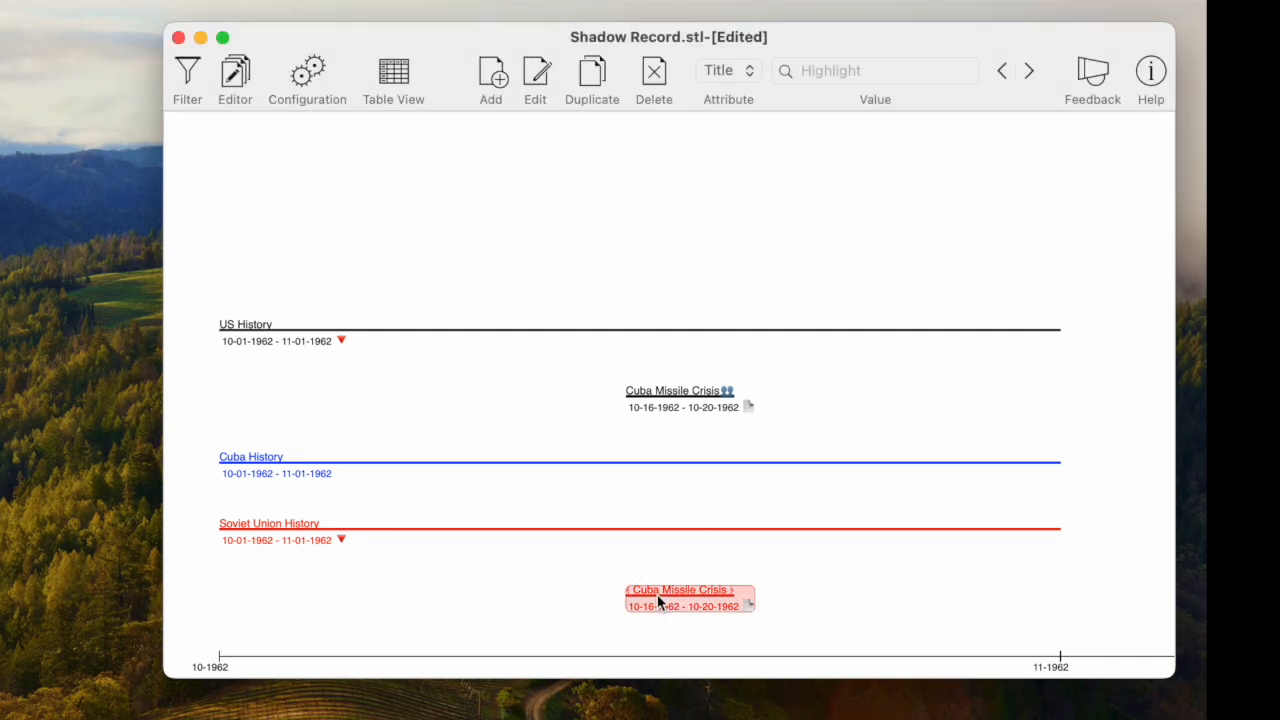
pyautogui.click(599, 596)
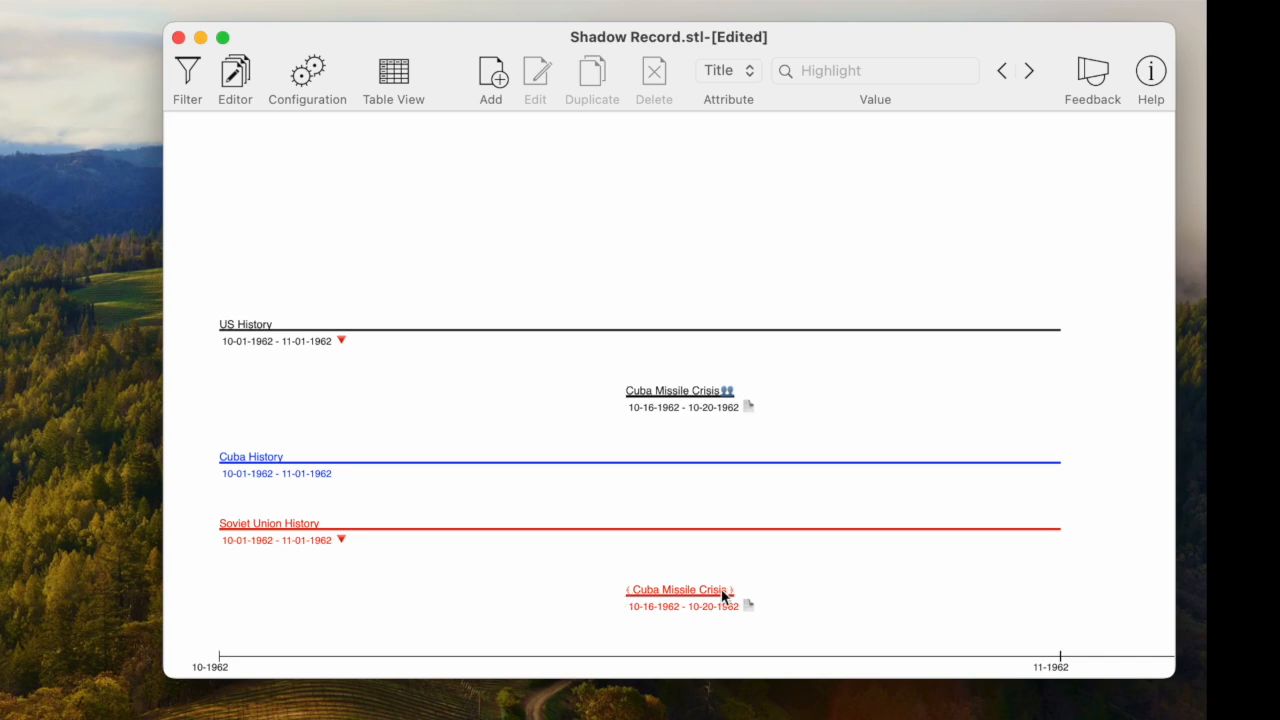
# - Start another shadow of the original Cuba Missile Crisis event and set its font color to Blueberry
pyautogui.rightClick(677, 394)
pyautogui.click(701, 491)
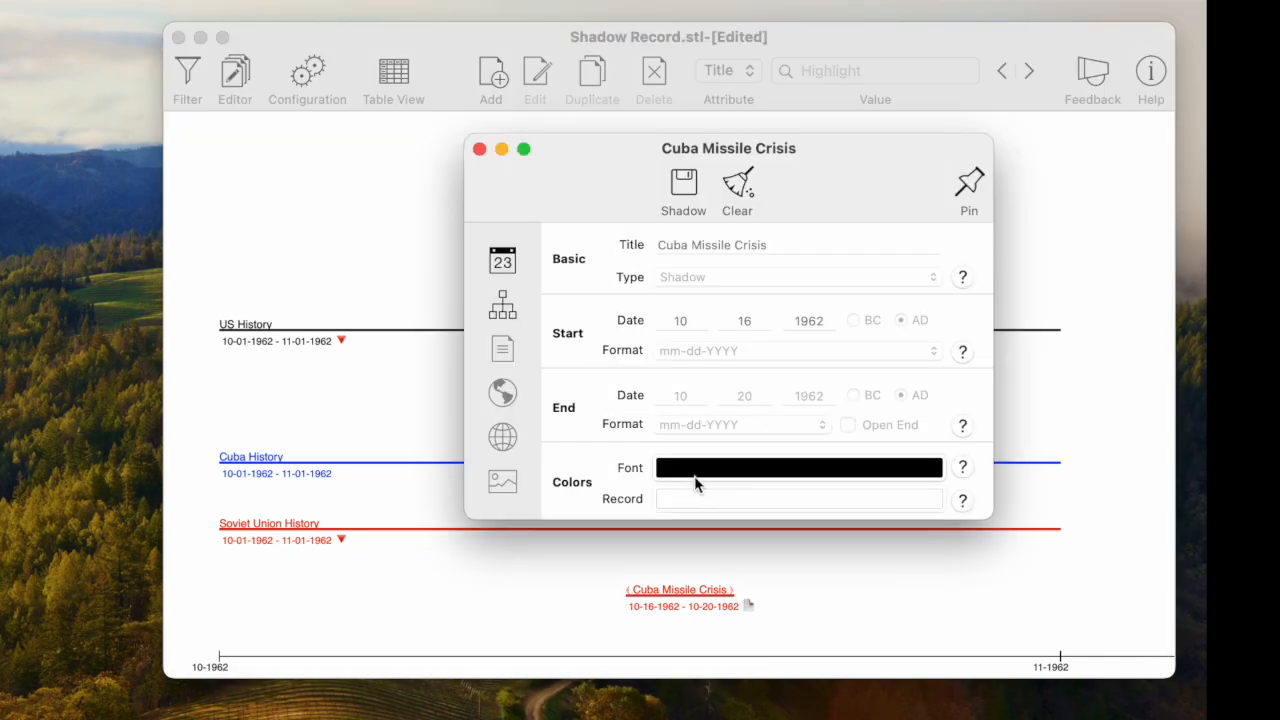
pyautogui.click(688, 469)
pyautogui.click(881, 617)
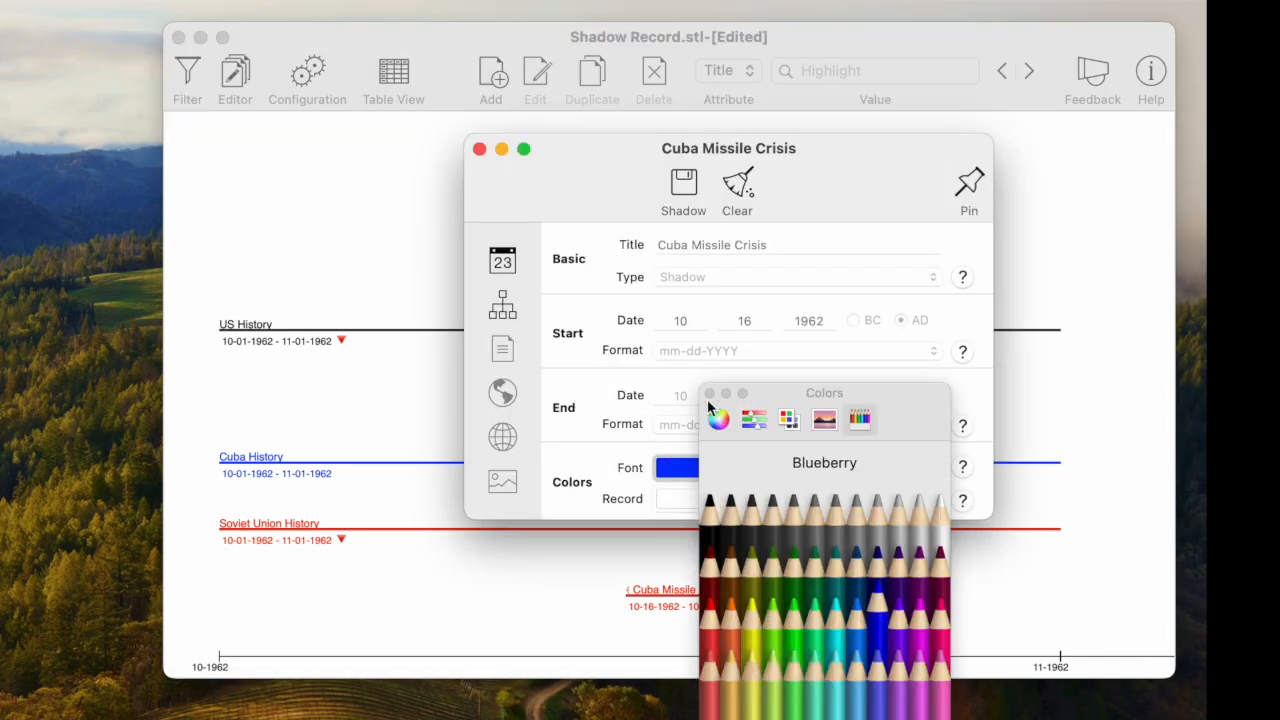
pyautogui.click(709, 393)
# - Replace the second shadow's ushistory tag with the cubahistory tag
pyautogui.click(498, 313)
pyautogui.click(668, 333)
pyautogui.click(615, 333)
pyautogui.click(292, 132)
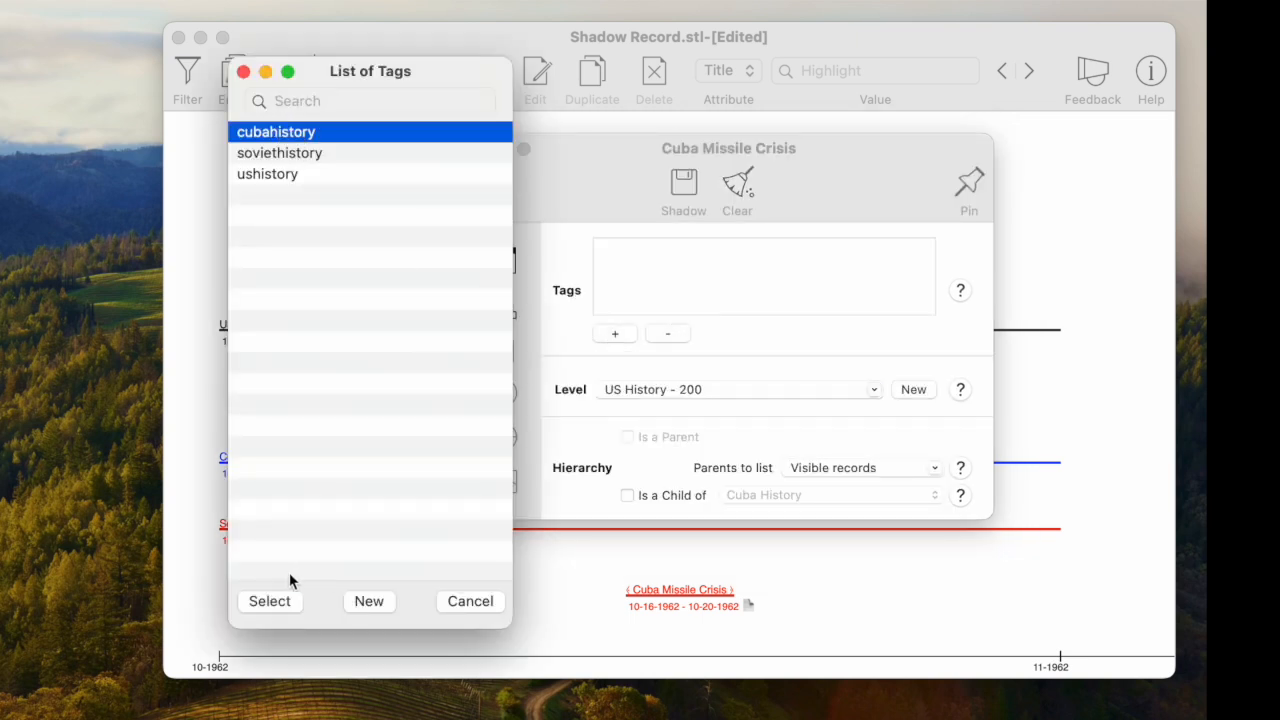
pyautogui.click(270, 601)
# - Set the second shadow's level to Cuba History - 150, make it a child of Cuba History, and save it
pyautogui.click(874, 391)
pyautogui.click(677, 416)
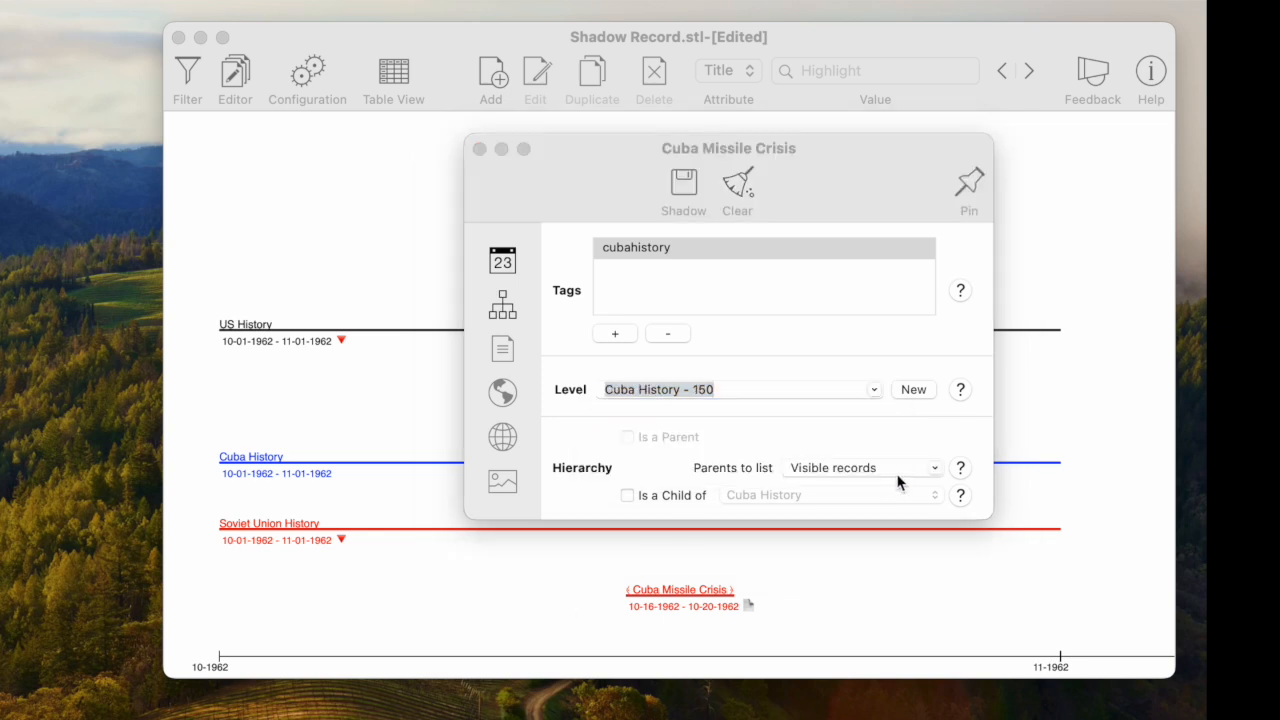
pyautogui.click(627, 495)
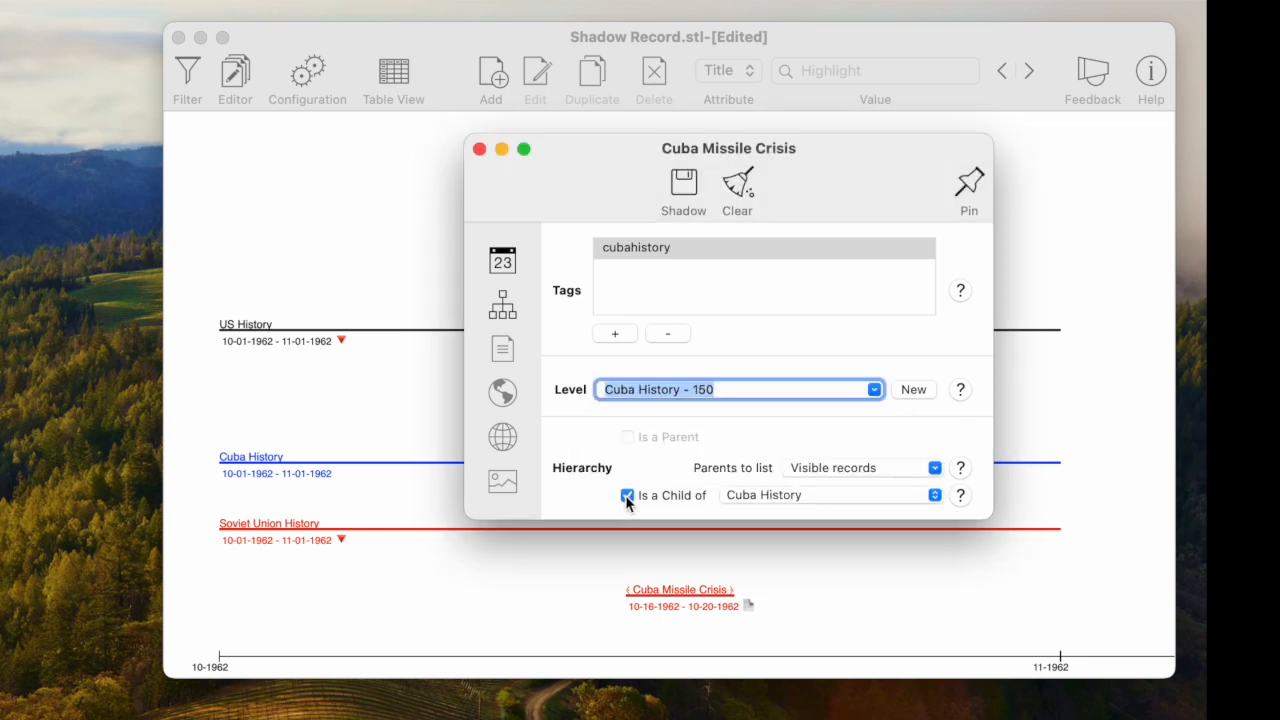
pyautogui.click(688, 196)
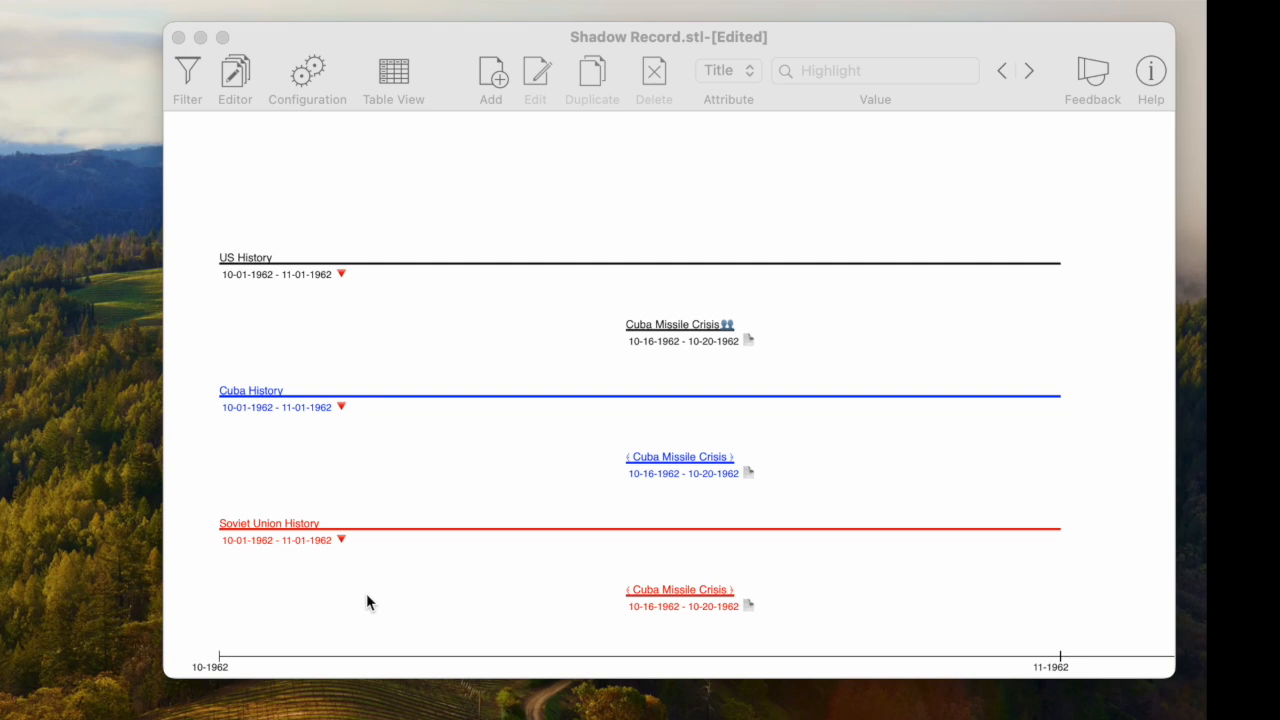
# - Change the end date of the original Cuba Missile Crisis event to 10-29-1962 and save the edit
pyautogui.doubleClick(679, 335)
pyautogui.doubleClick(744, 395)
pyautogui.write('29')
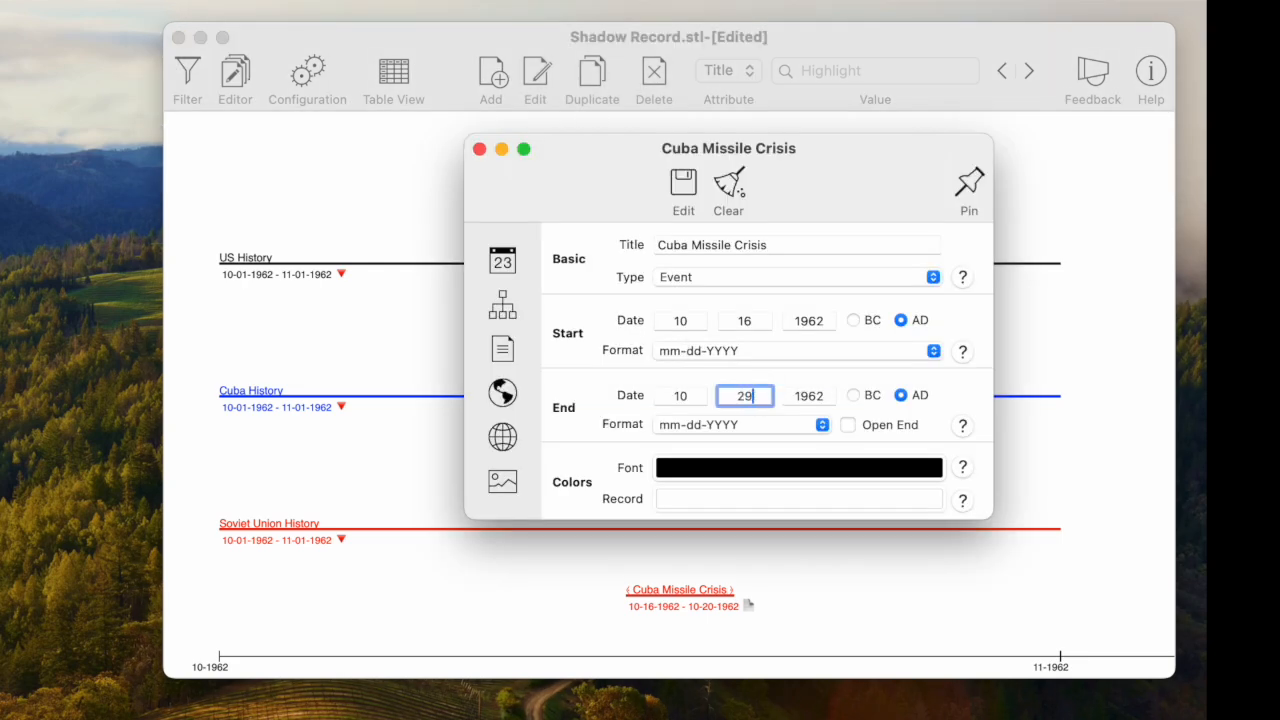
pyautogui.click(679, 185)
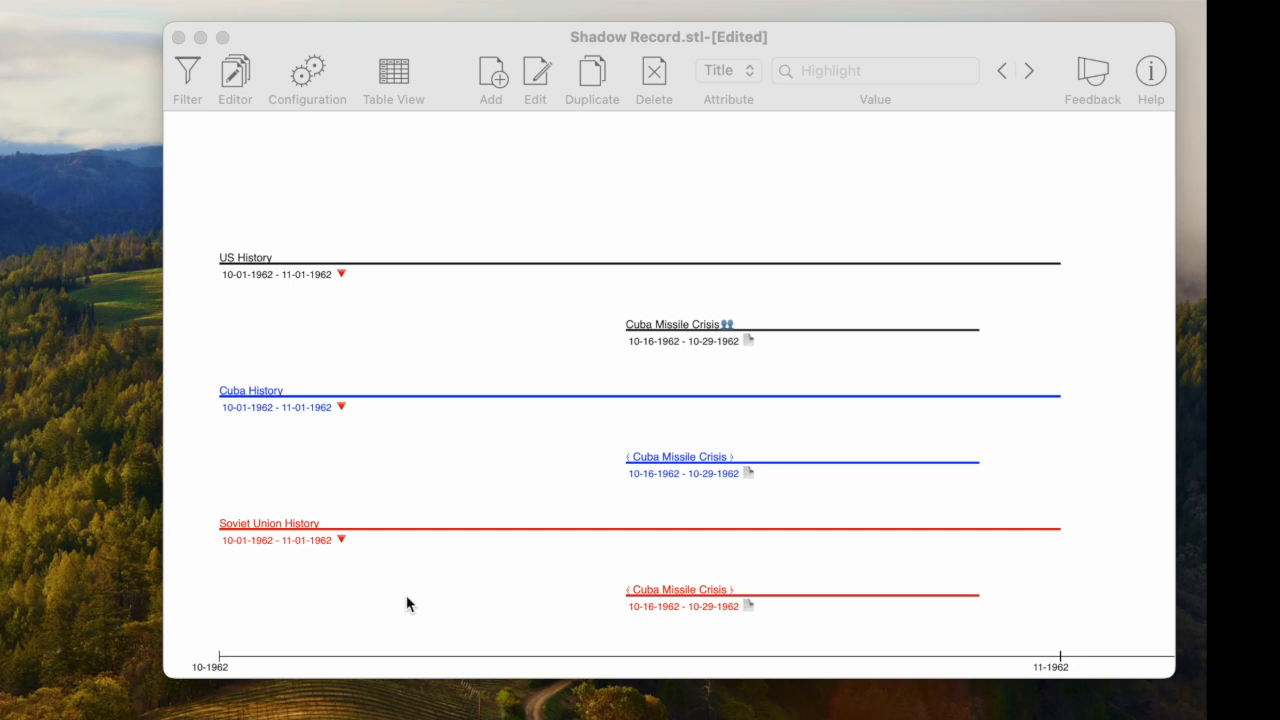
# - View the descriptions of the original Cuba Missile Crisis event and its two shadows in turn
pyautogui.click(747, 340)
pyautogui.click(607, 458)
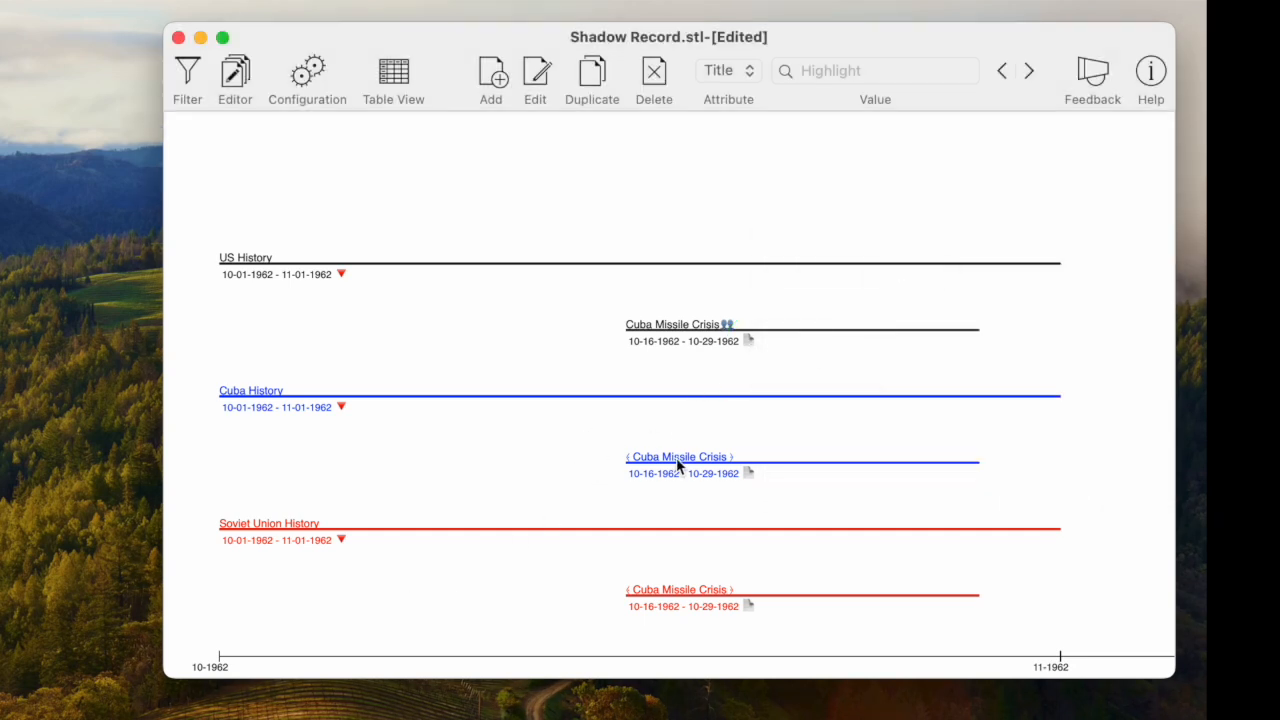
pyautogui.click(748, 472)
pyautogui.click(563, 500)
pyautogui.click(751, 606)
pyautogui.click(545, 488)
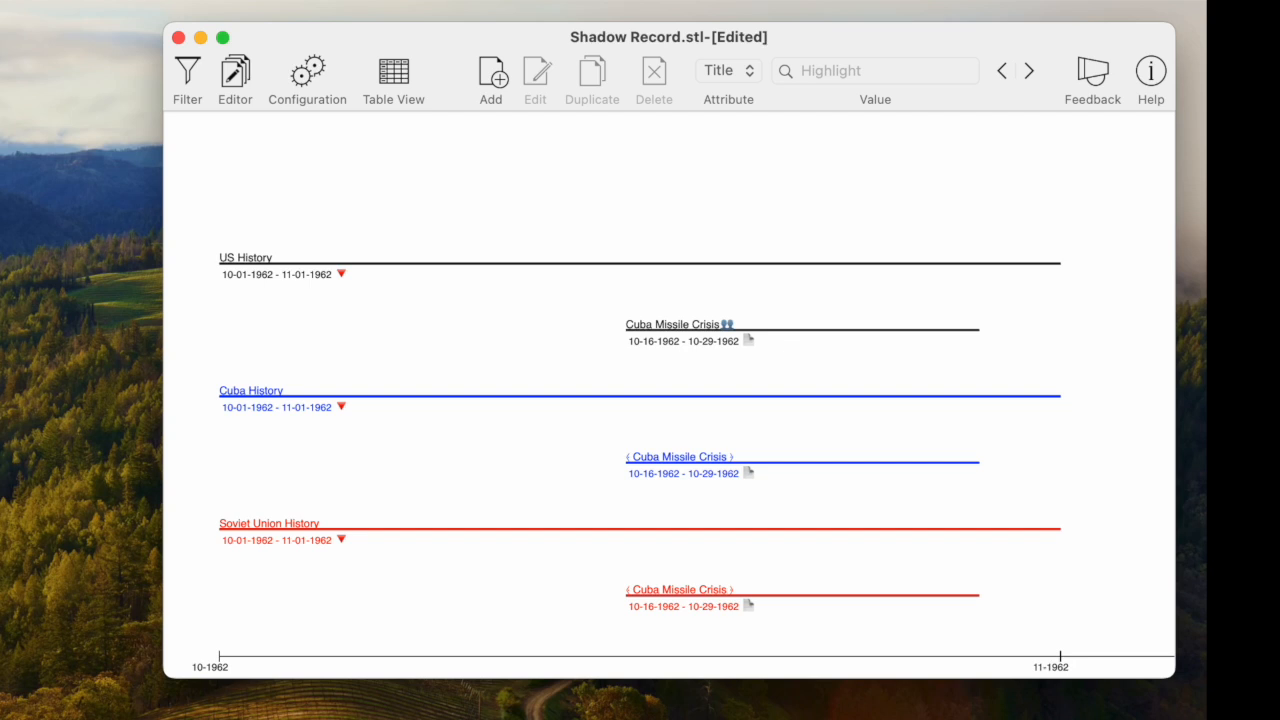
# - Add a second line, "Some additional text", to the original Cuba Missile Crisis event's description and save it
pyautogui.doubleClick(731, 355)
pyautogui.click(502, 348)
pyautogui.press('Return')
pyautogui.write('Some additional teac')
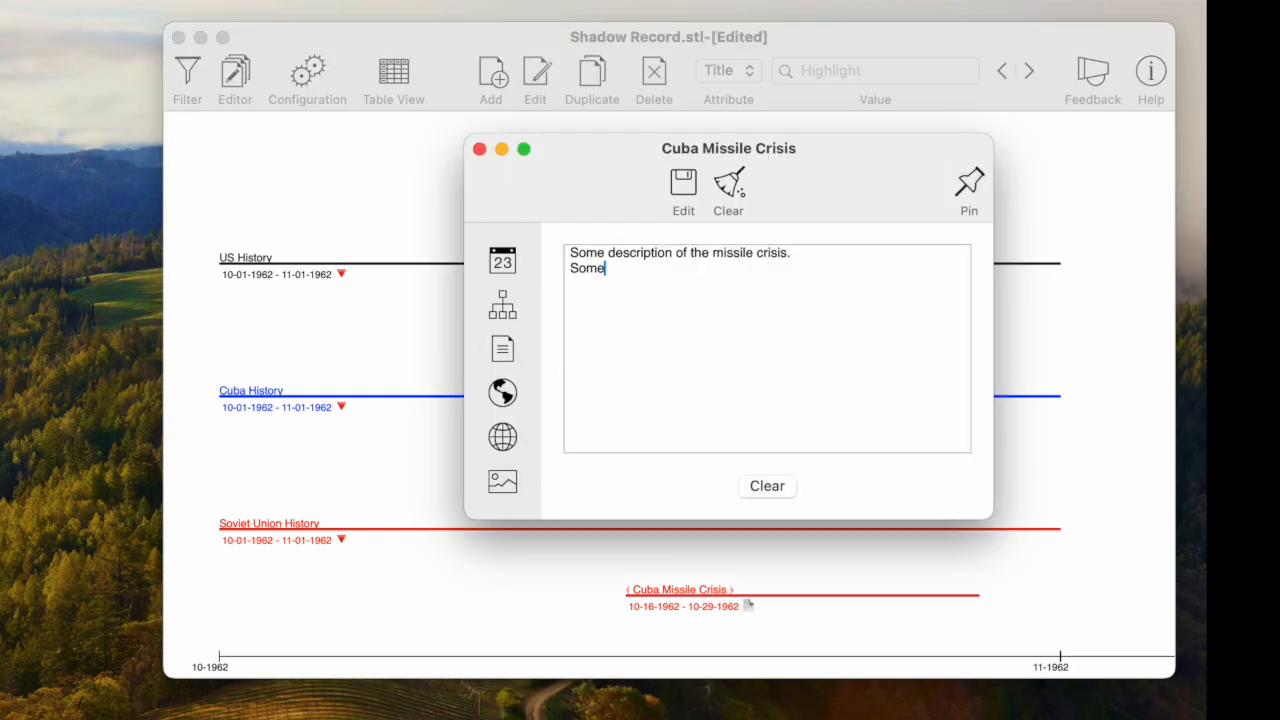
pyautogui.press('BackSpace')
pyautogui.press('BackSpace')
pyautogui.write('xt')
pyautogui.click(683, 182)
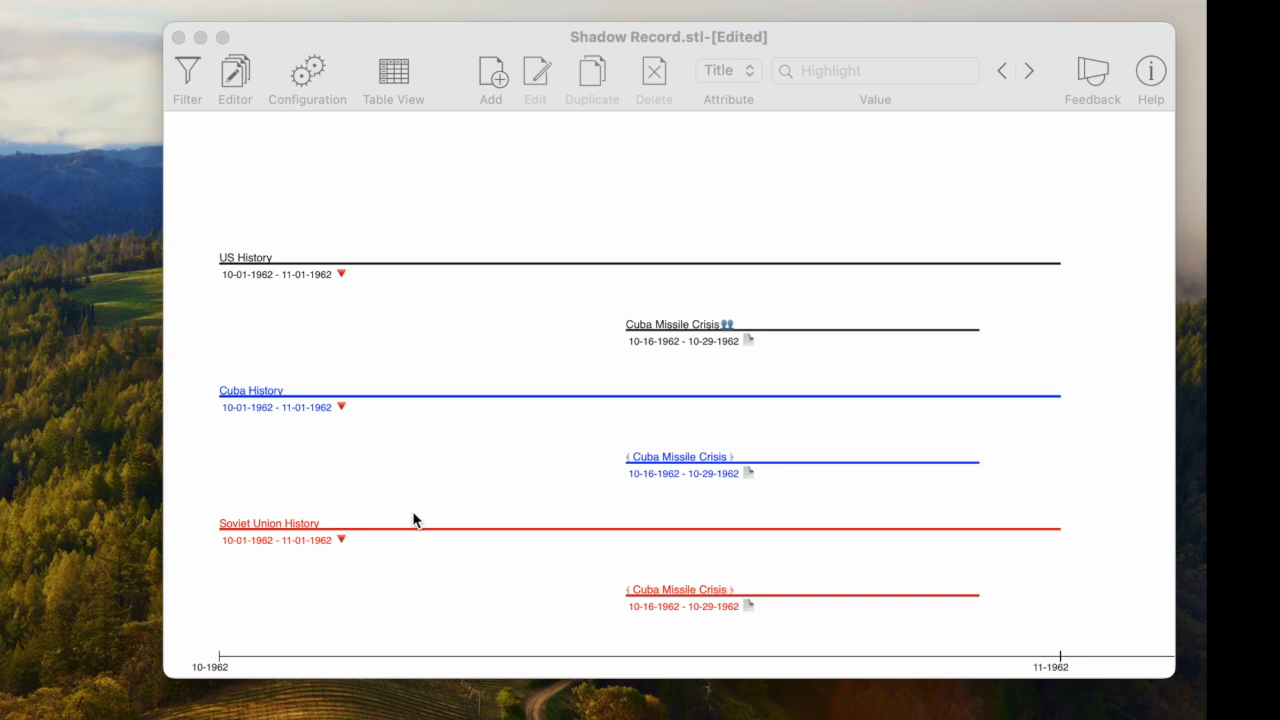
# - Go to the original record from the blue Cuba Missile Crisis shadow, then clear the selection
pyautogui.click(563, 438)
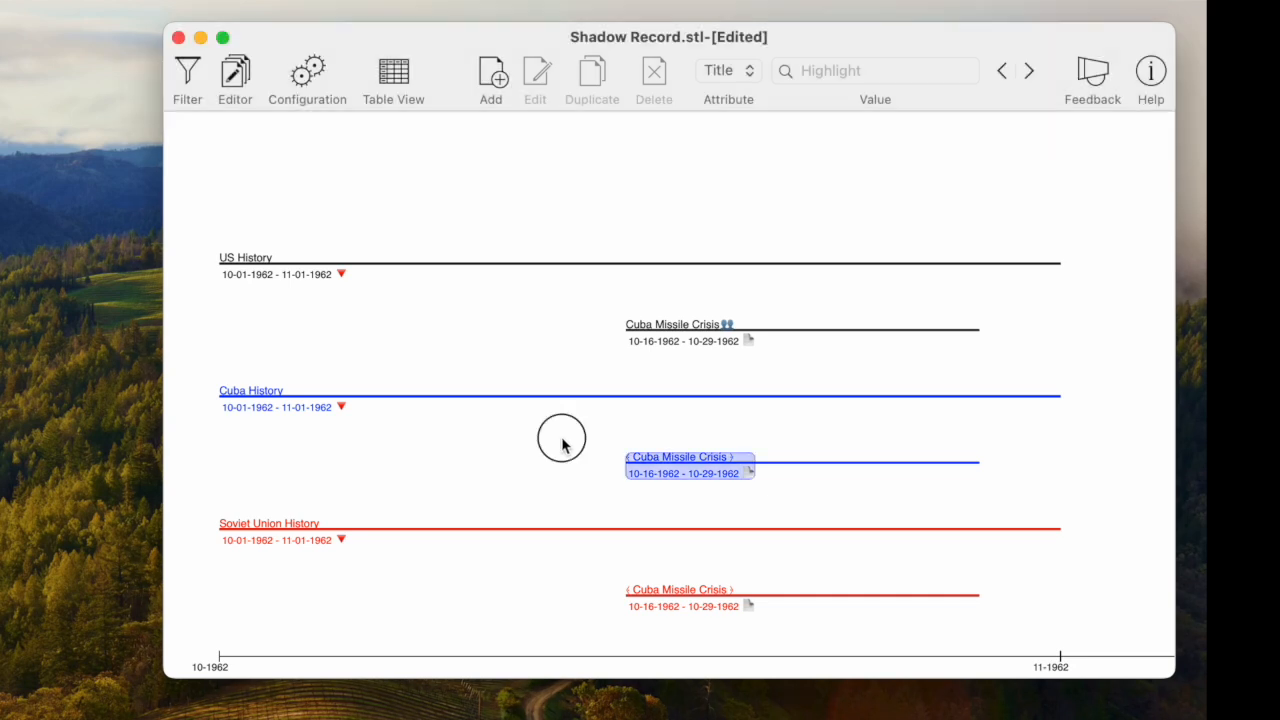
pyautogui.rightClick(654, 466)
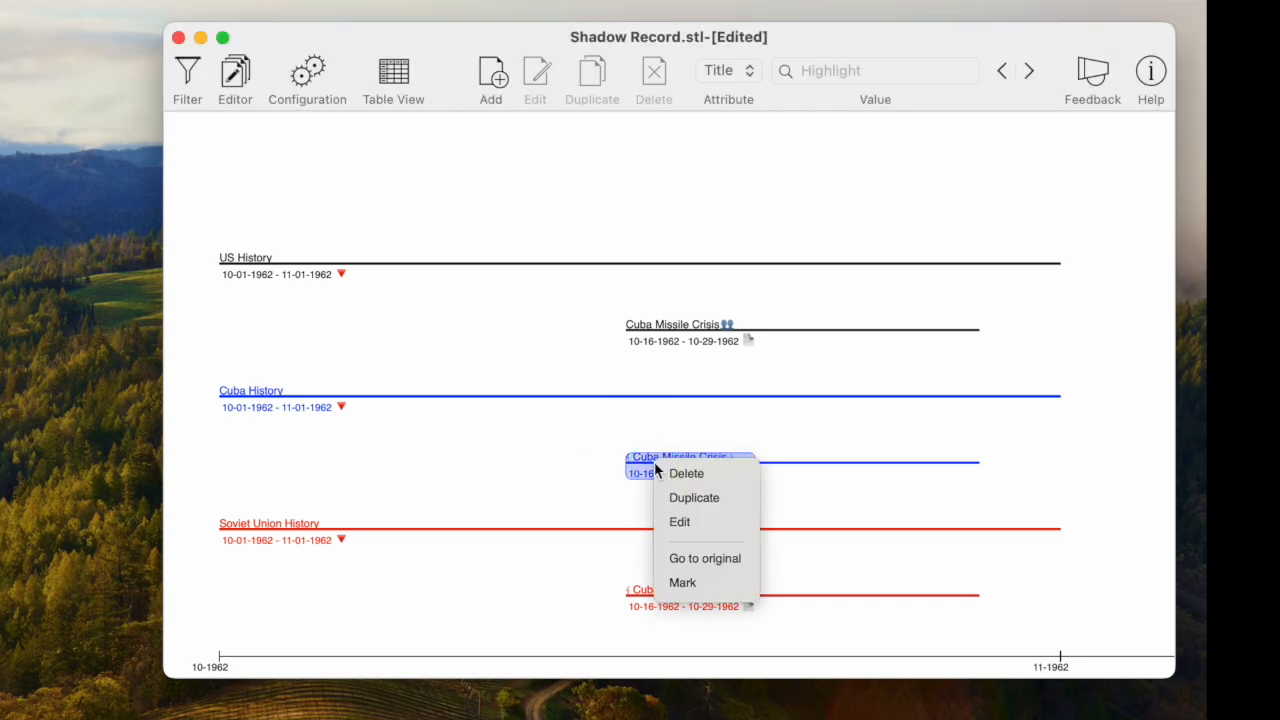
pyautogui.click(700, 561)
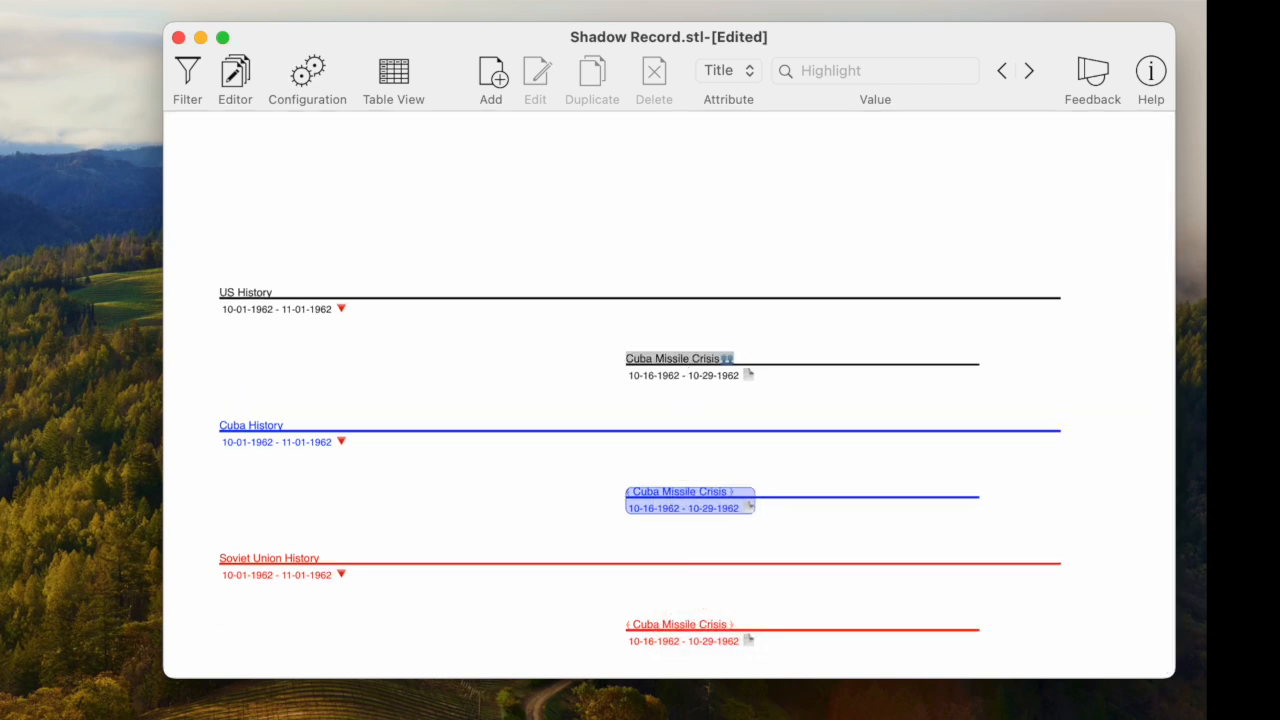
pyautogui.click(564, 487)
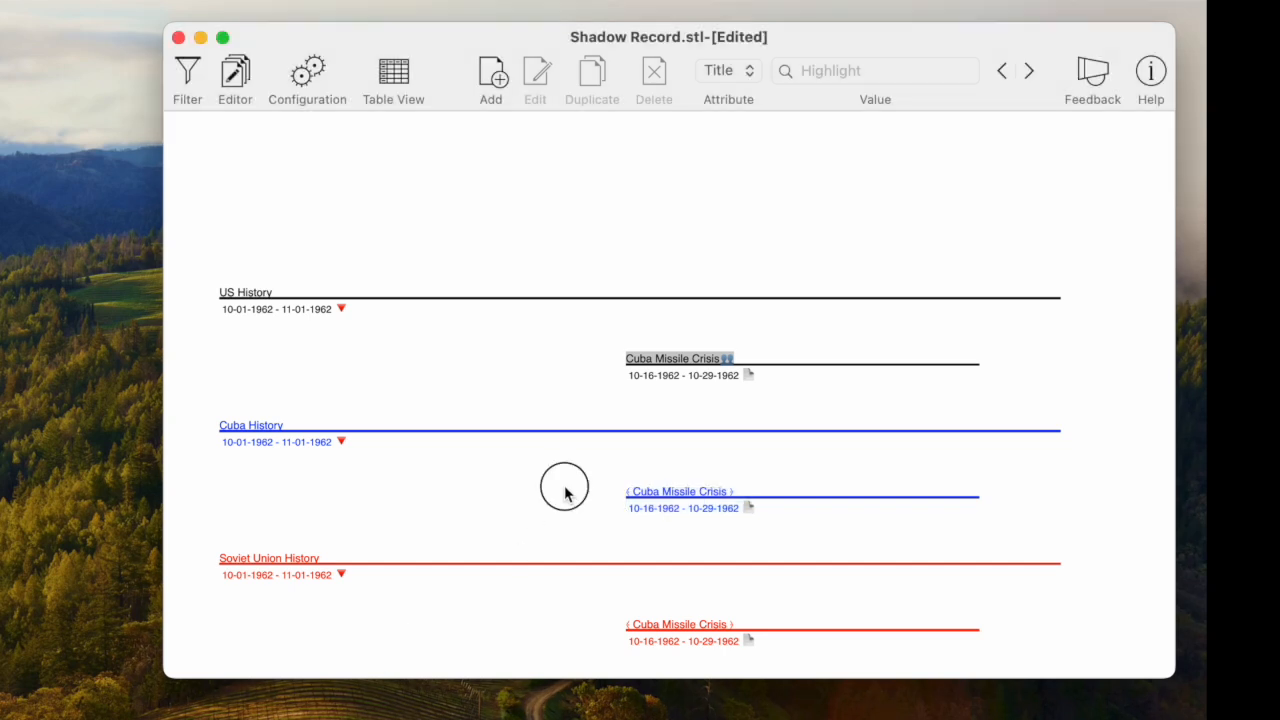
# - Delete the original Cuba Missile Crisis event under US History
pyautogui.rightClick(679, 370)
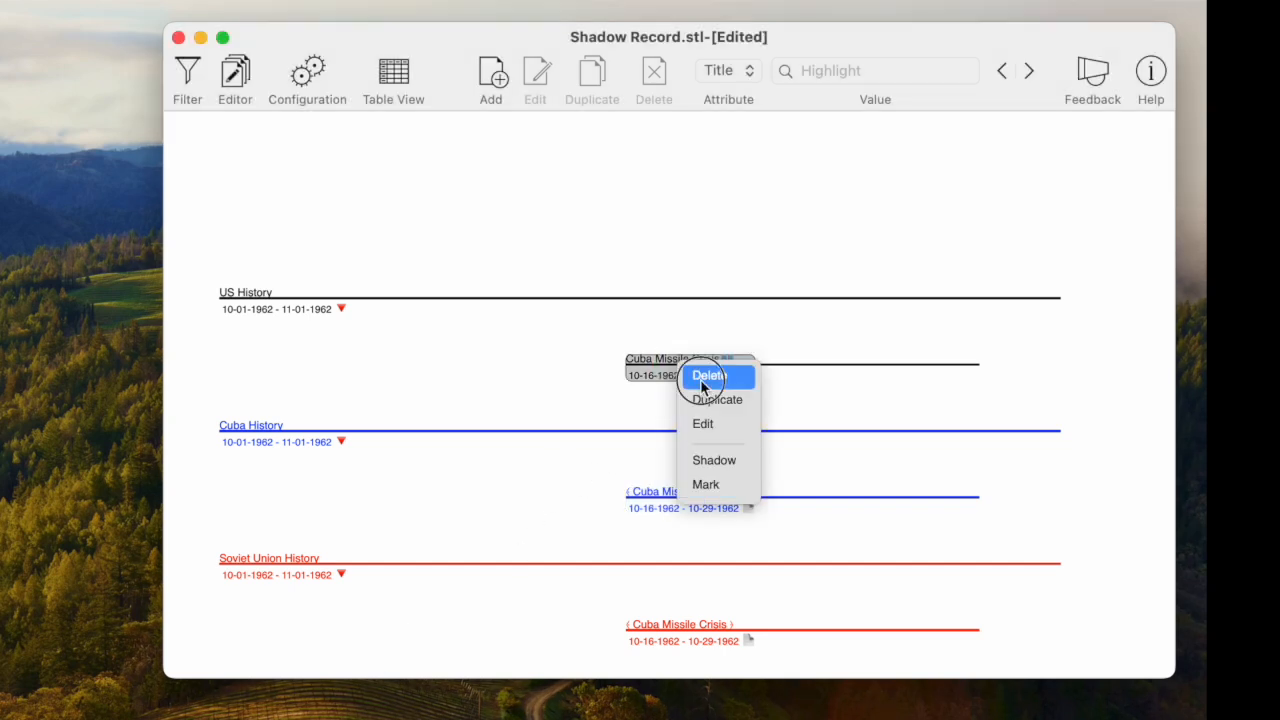
pyautogui.click(701, 374)
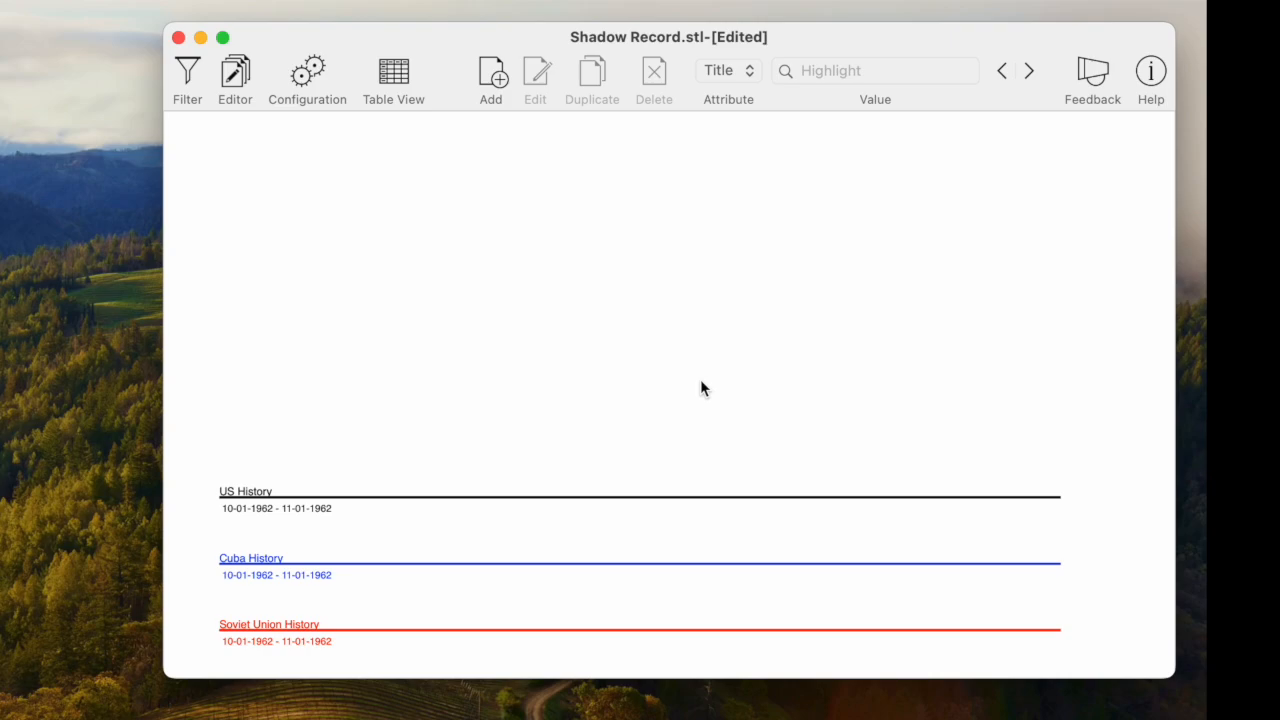